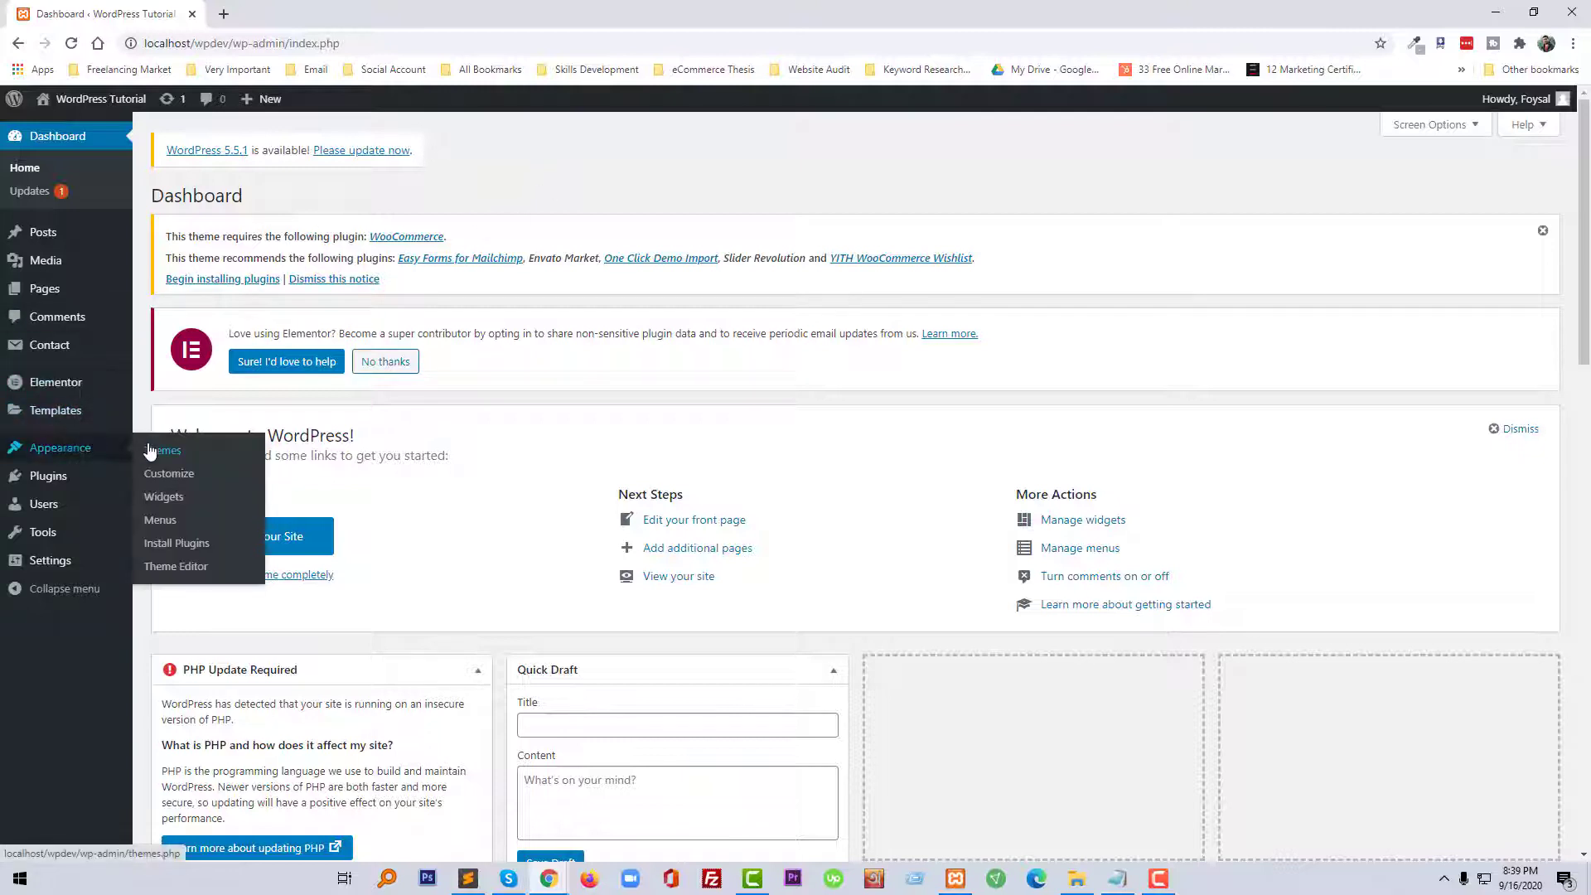
On the Themes page, view the active Reddot theme's details, then close them.
left_click(151, 450)
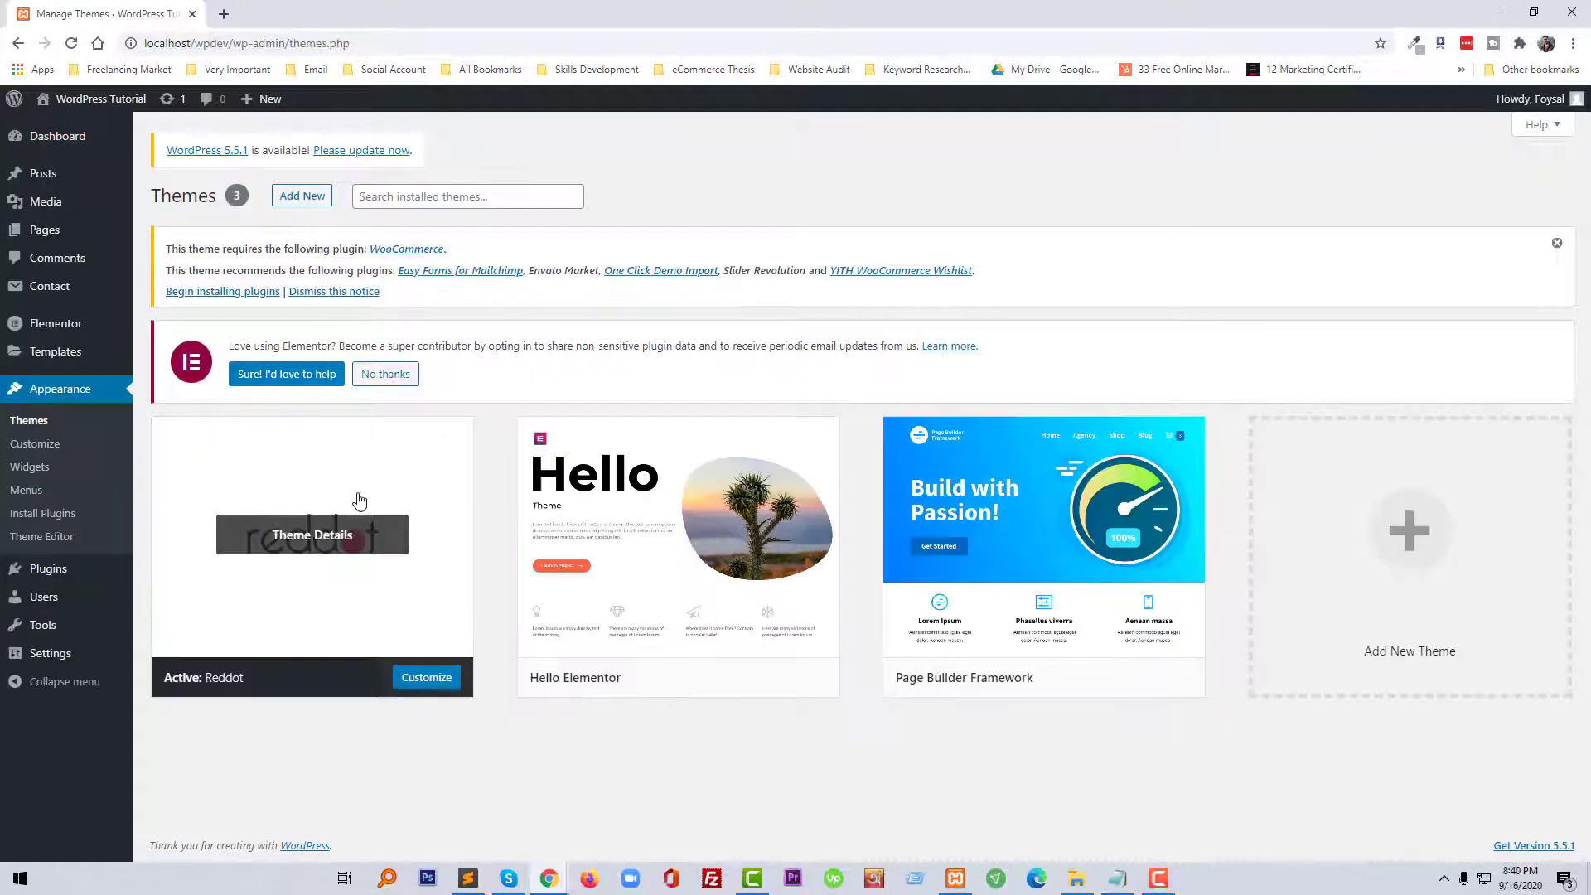
left_click(315, 550)
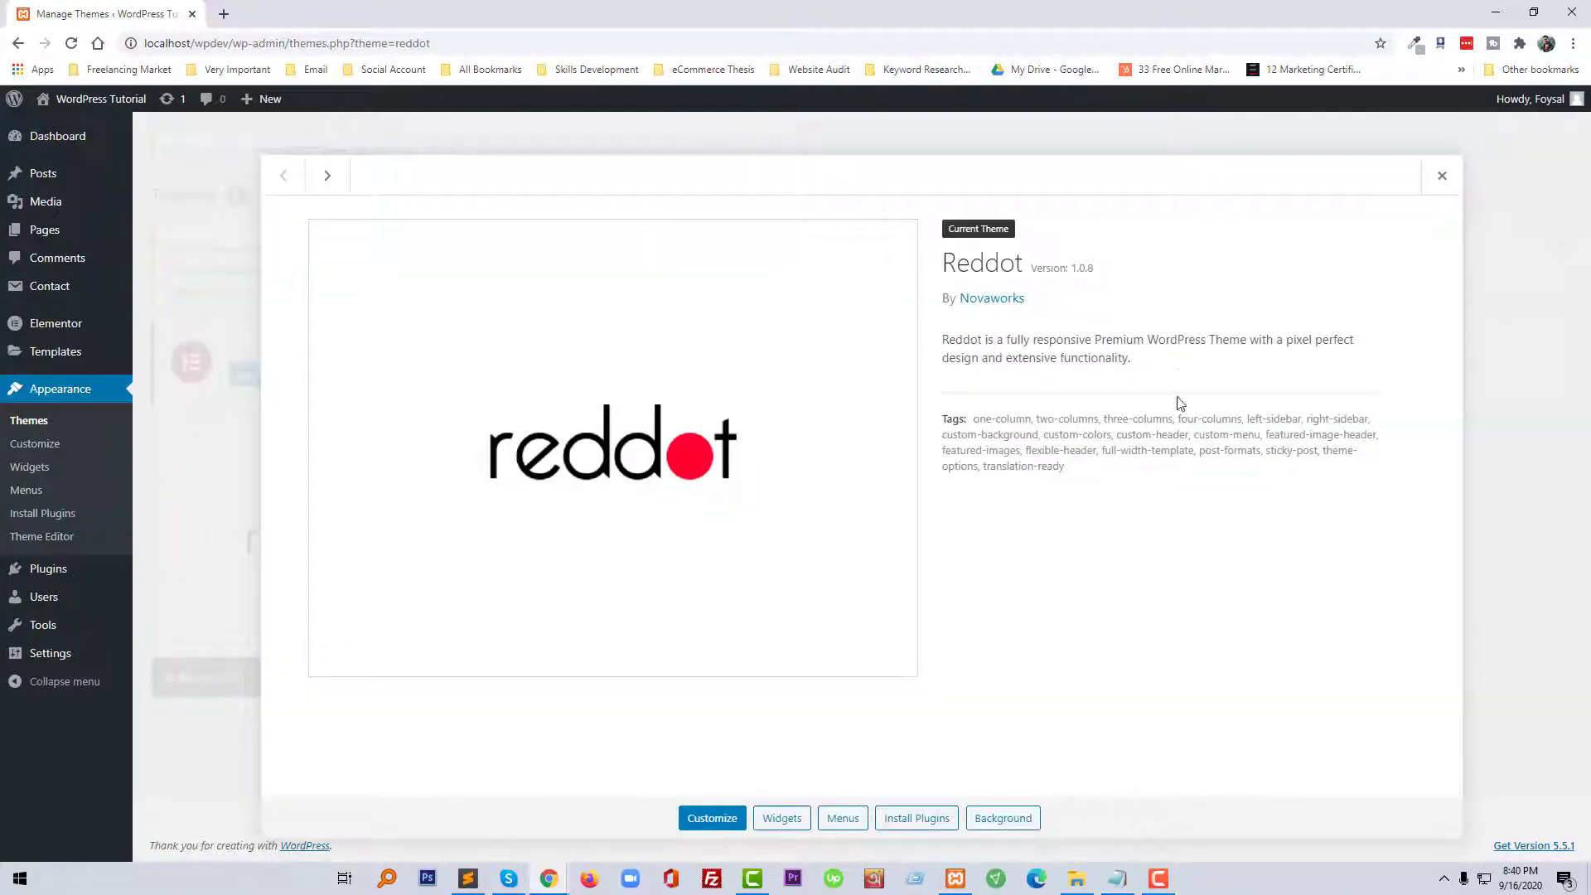
left_click(1444, 182)
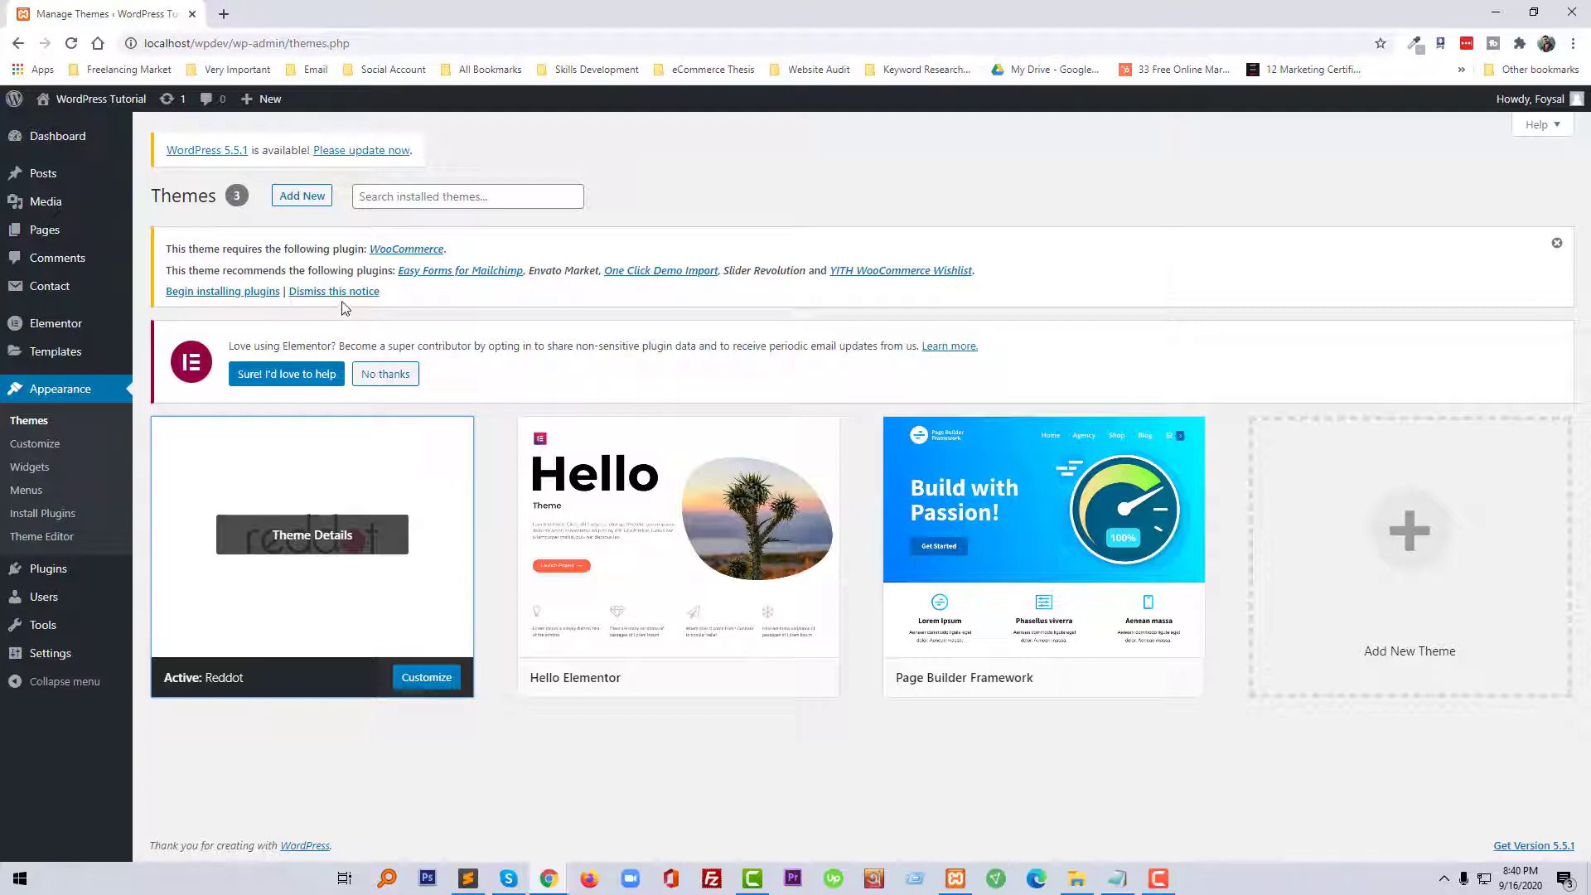
Install WooCommerce from the required plugins list until the 120-second execution-time error appears.
left_click(232, 291)
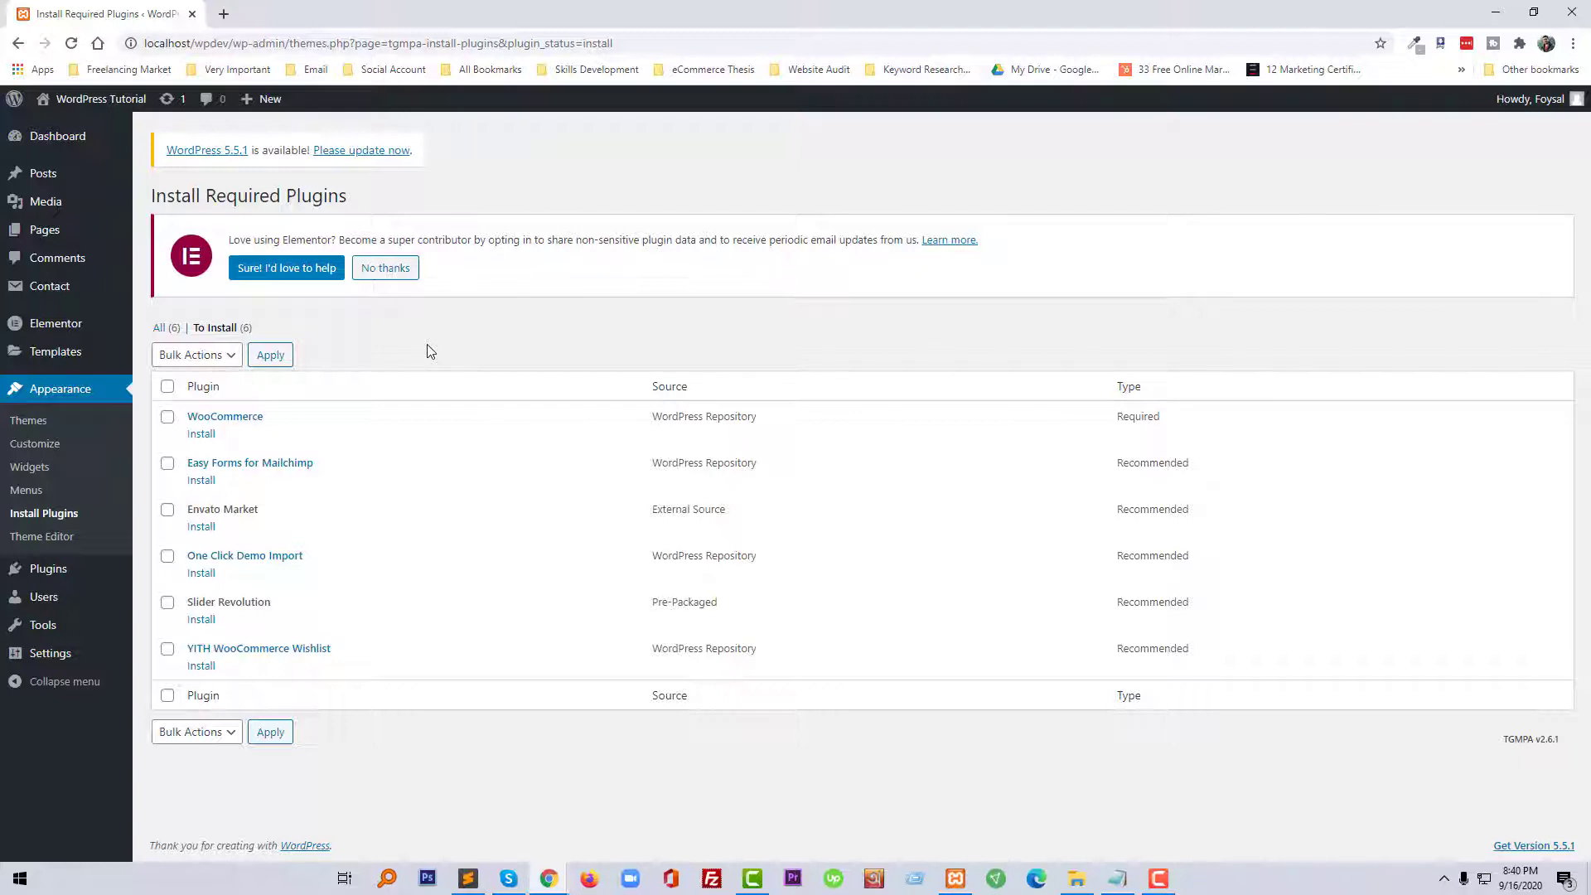
left_click(200, 440)
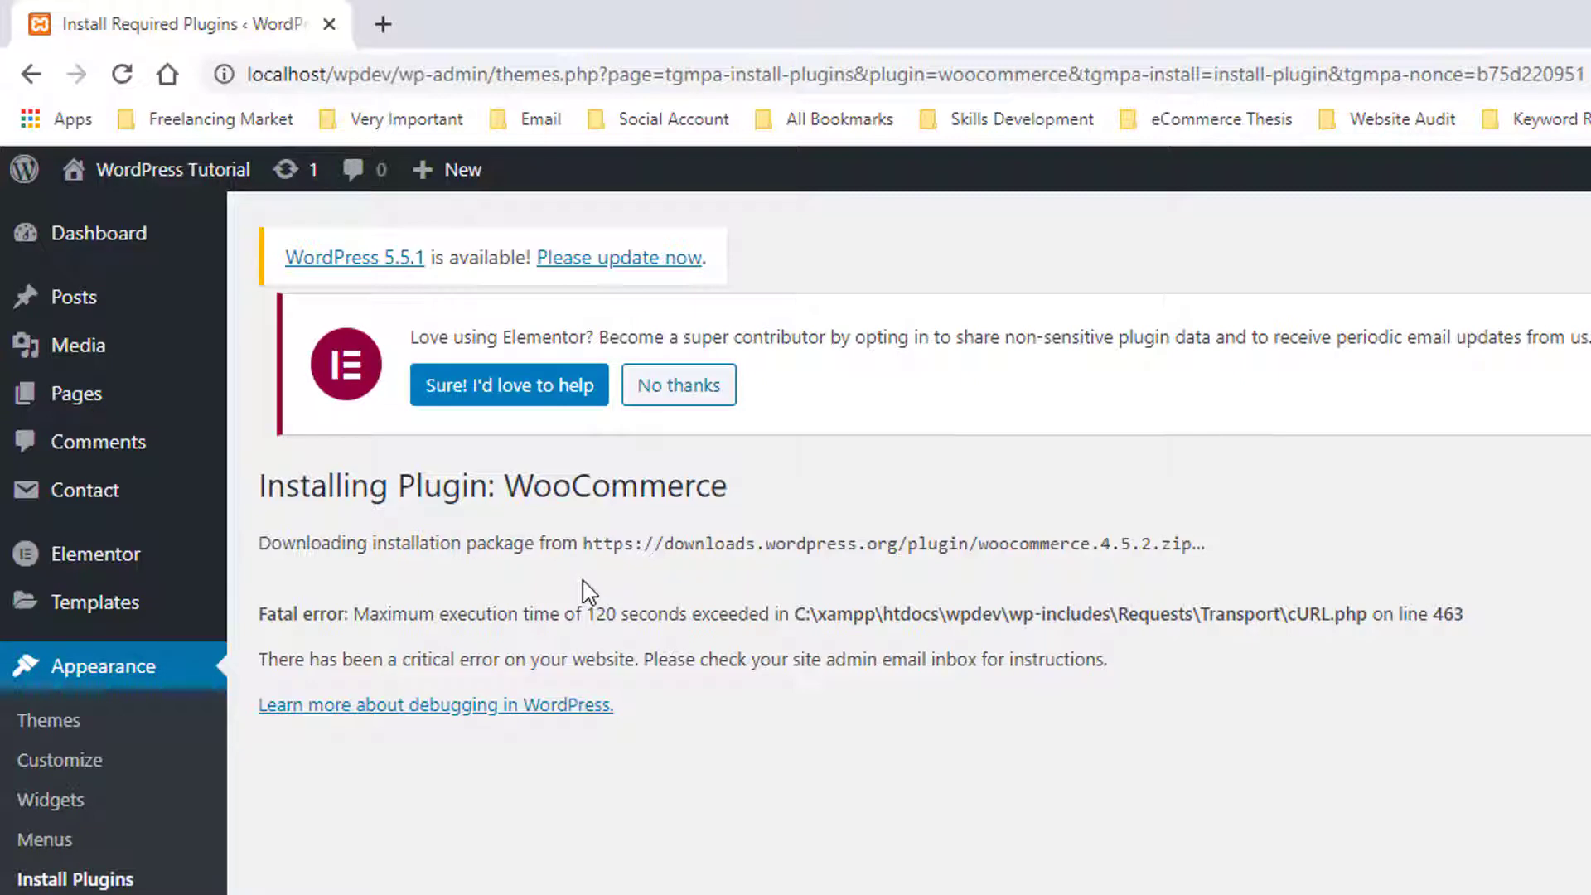
mouse_move(259, 612)
left_mouse_down()
mouse_move(833, 607)
mouse_move(810, 613)
left_mouse_up()
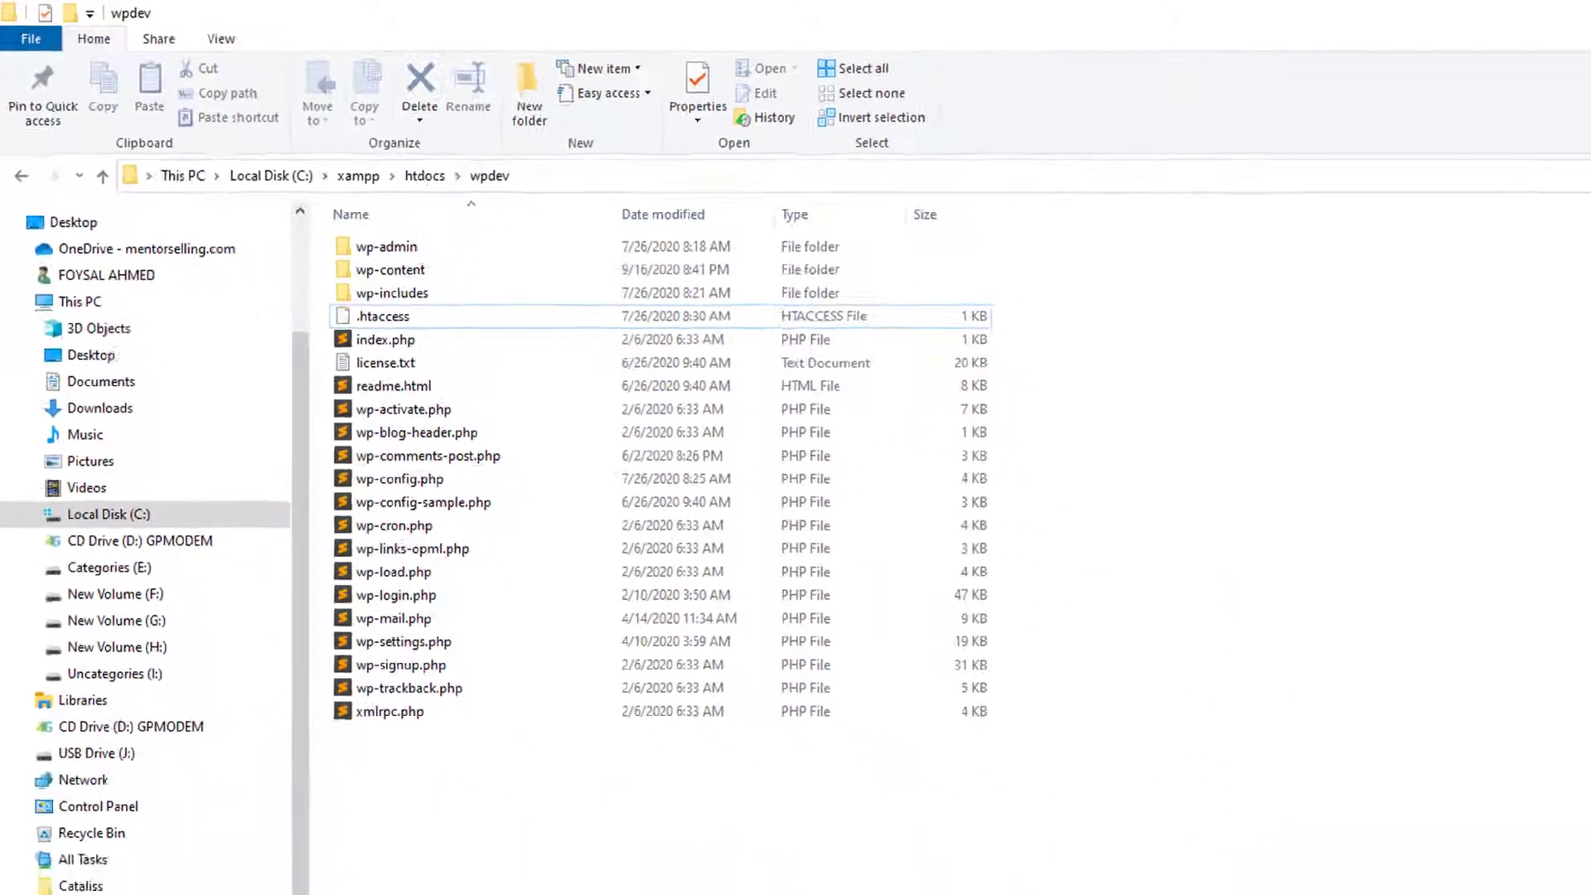
Open .htaccess from C:\xampp\htdocs\wpdev in Sublime Text by dragging it onto the taskbar icon.
left_click_drag(578, 712, 522, 187)
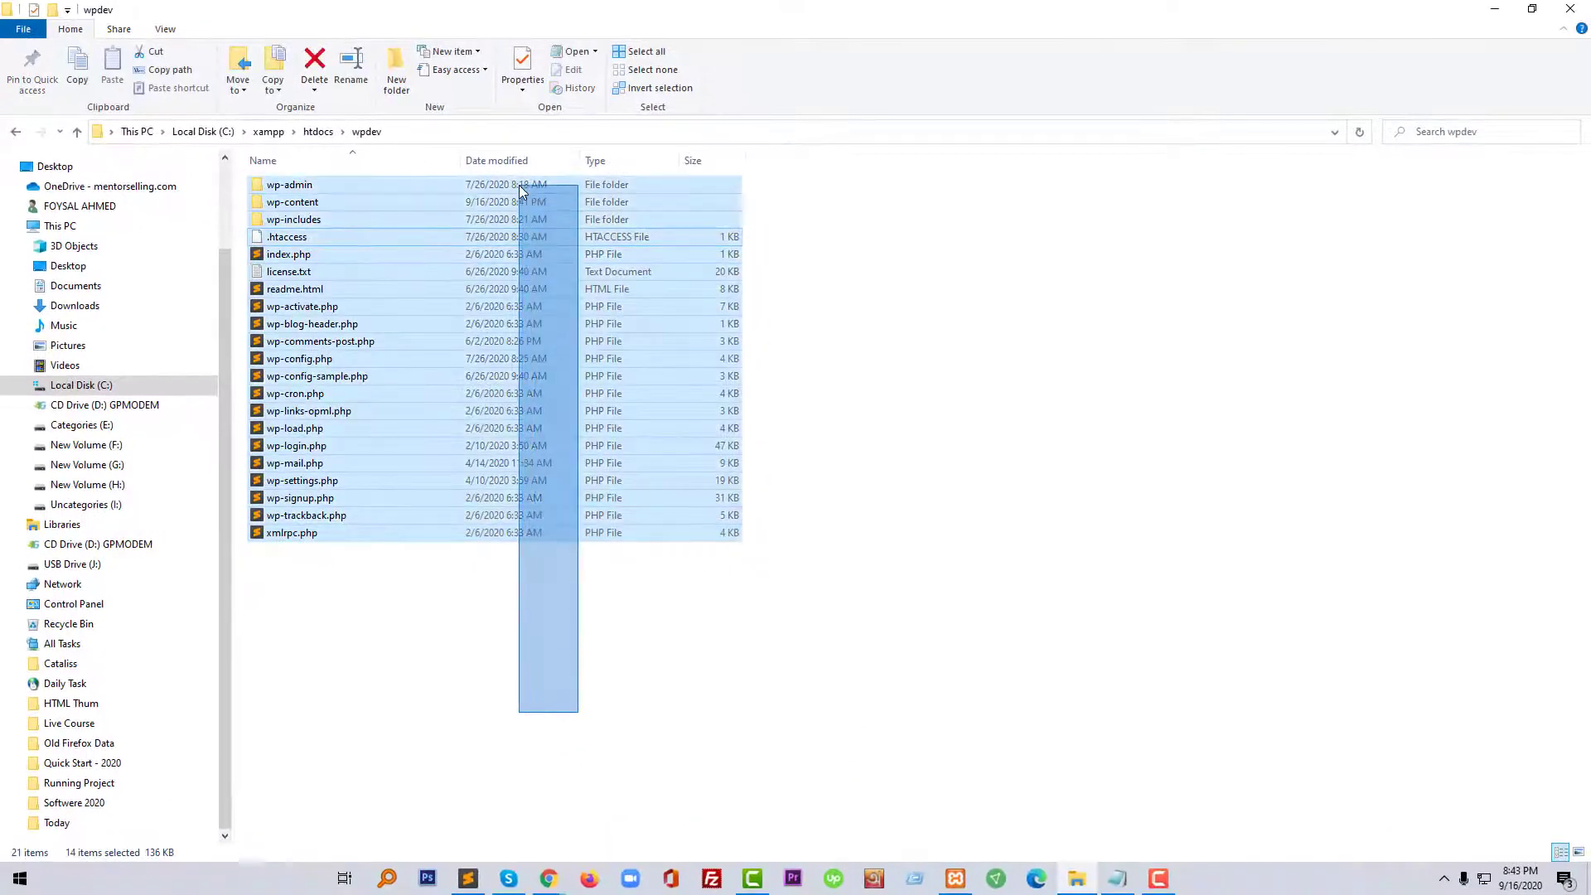
left_click(558, 601)
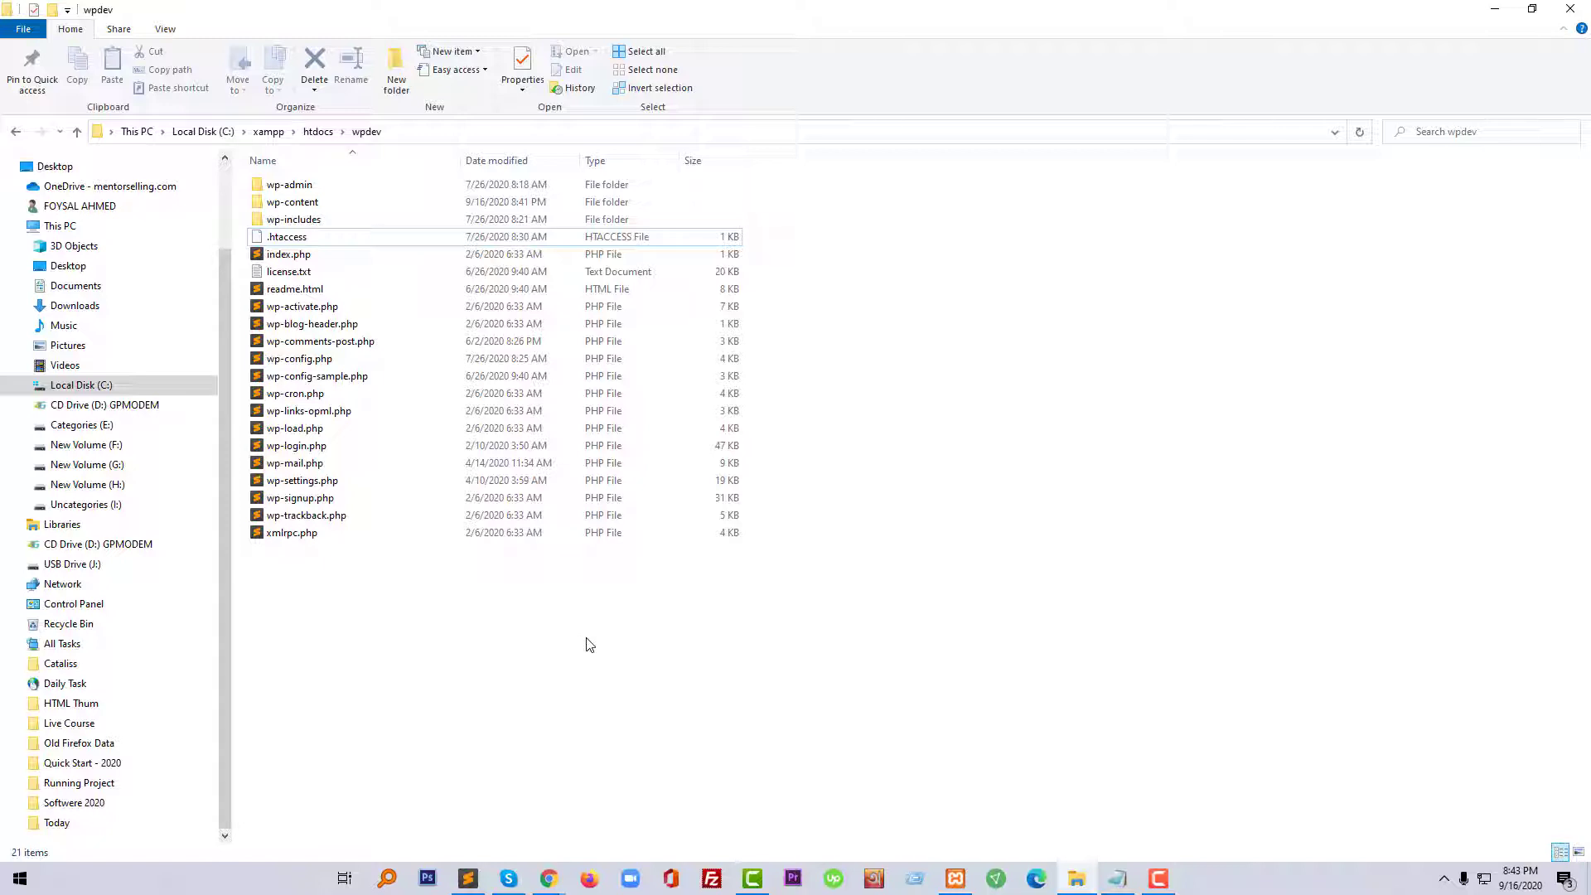
left_click_drag(618, 631, 497, 463)
left_click(860, 487)
left_click(344, 241)
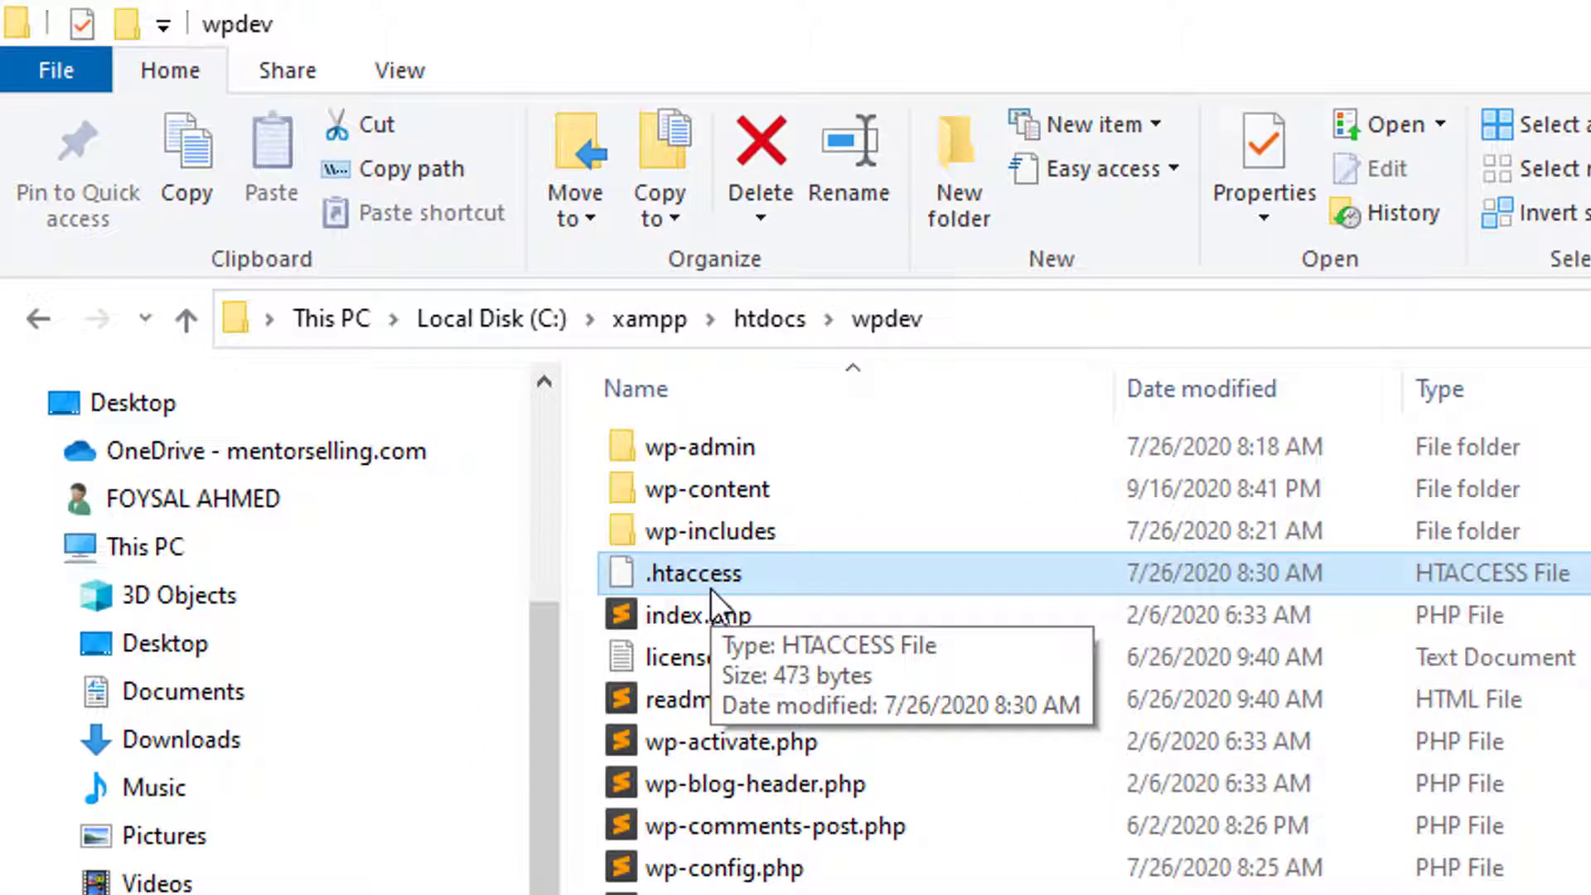
right_click(836, 580)
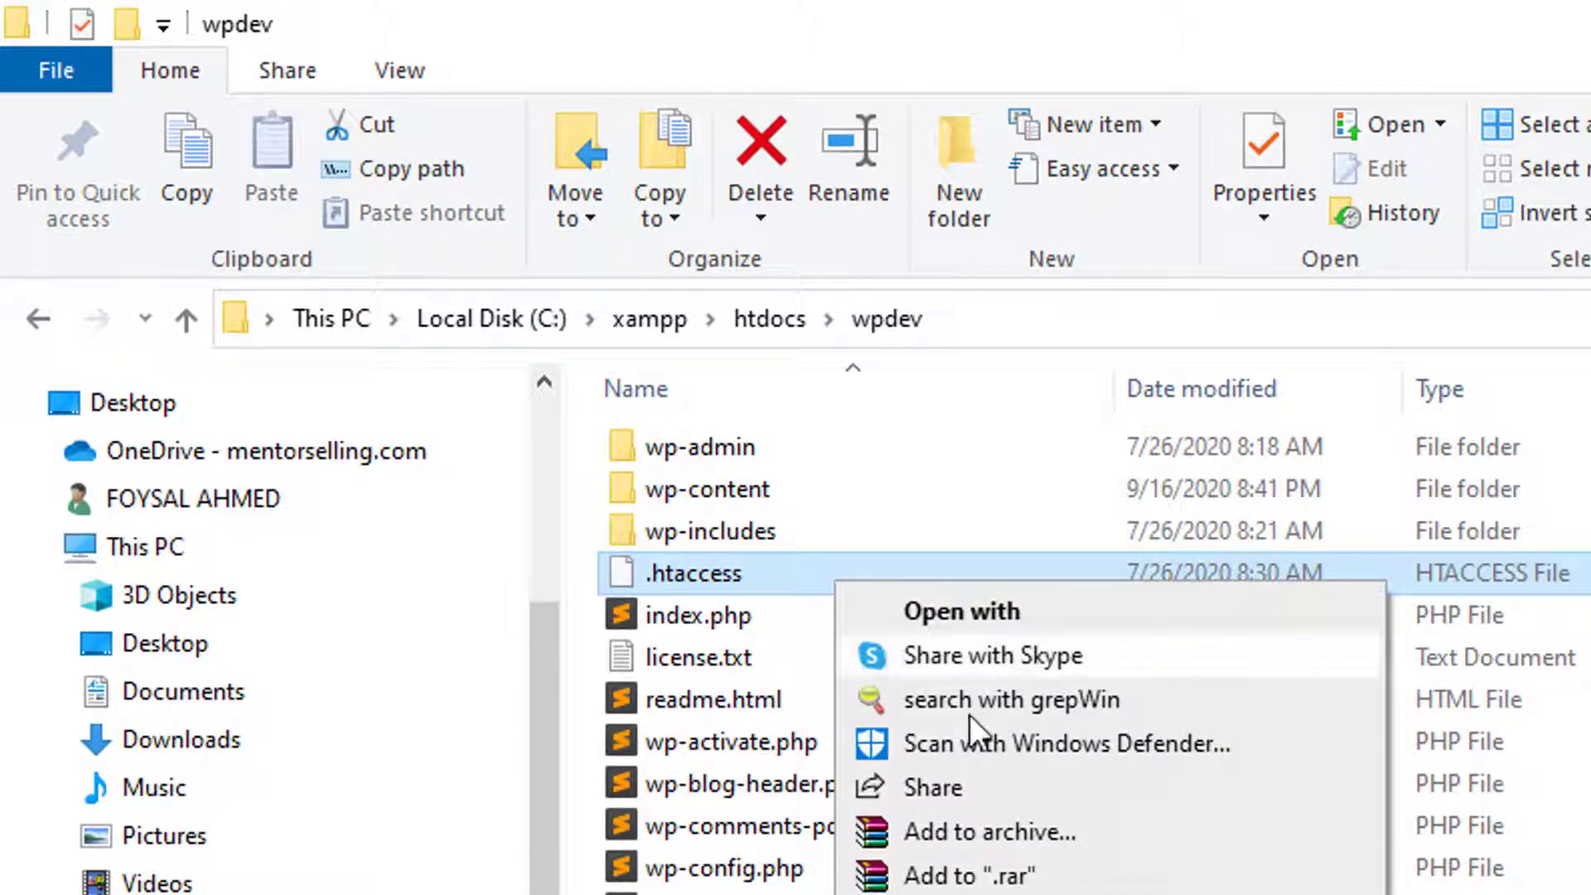
mouse_move(1149, 566)
left_mouse_down()
mouse_move(973, 894)
mouse_move(859, 459)
left_mouse_up()
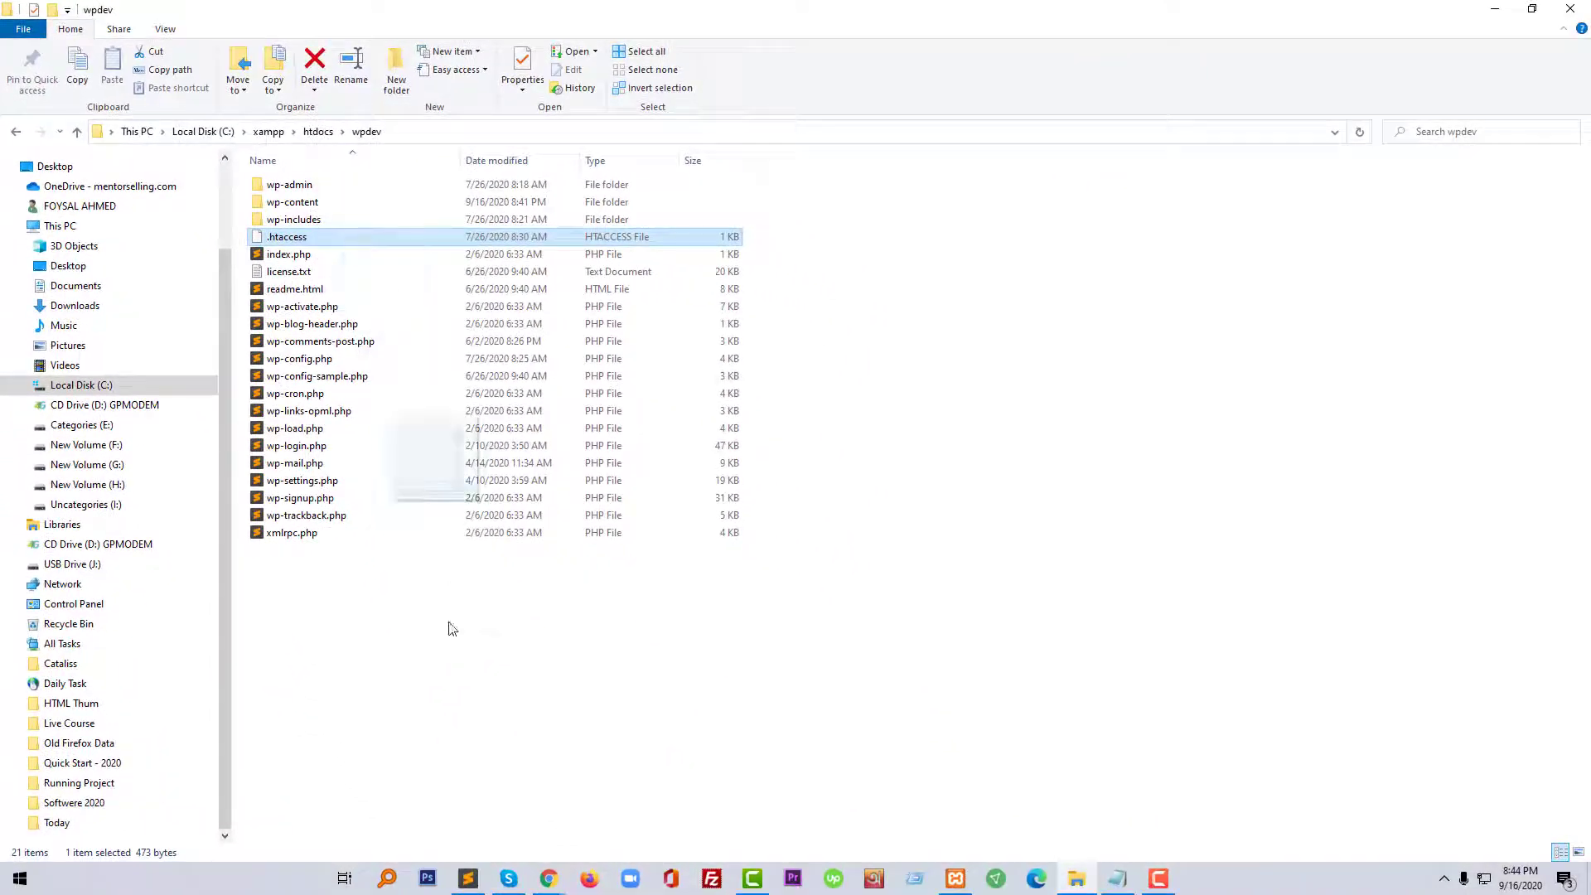
left_click_drag(450, 628, 468, 880)
Add blank lines above # END WordPress and select the php_value max_execution_time 300 line in the note.
left_click(537, 554)
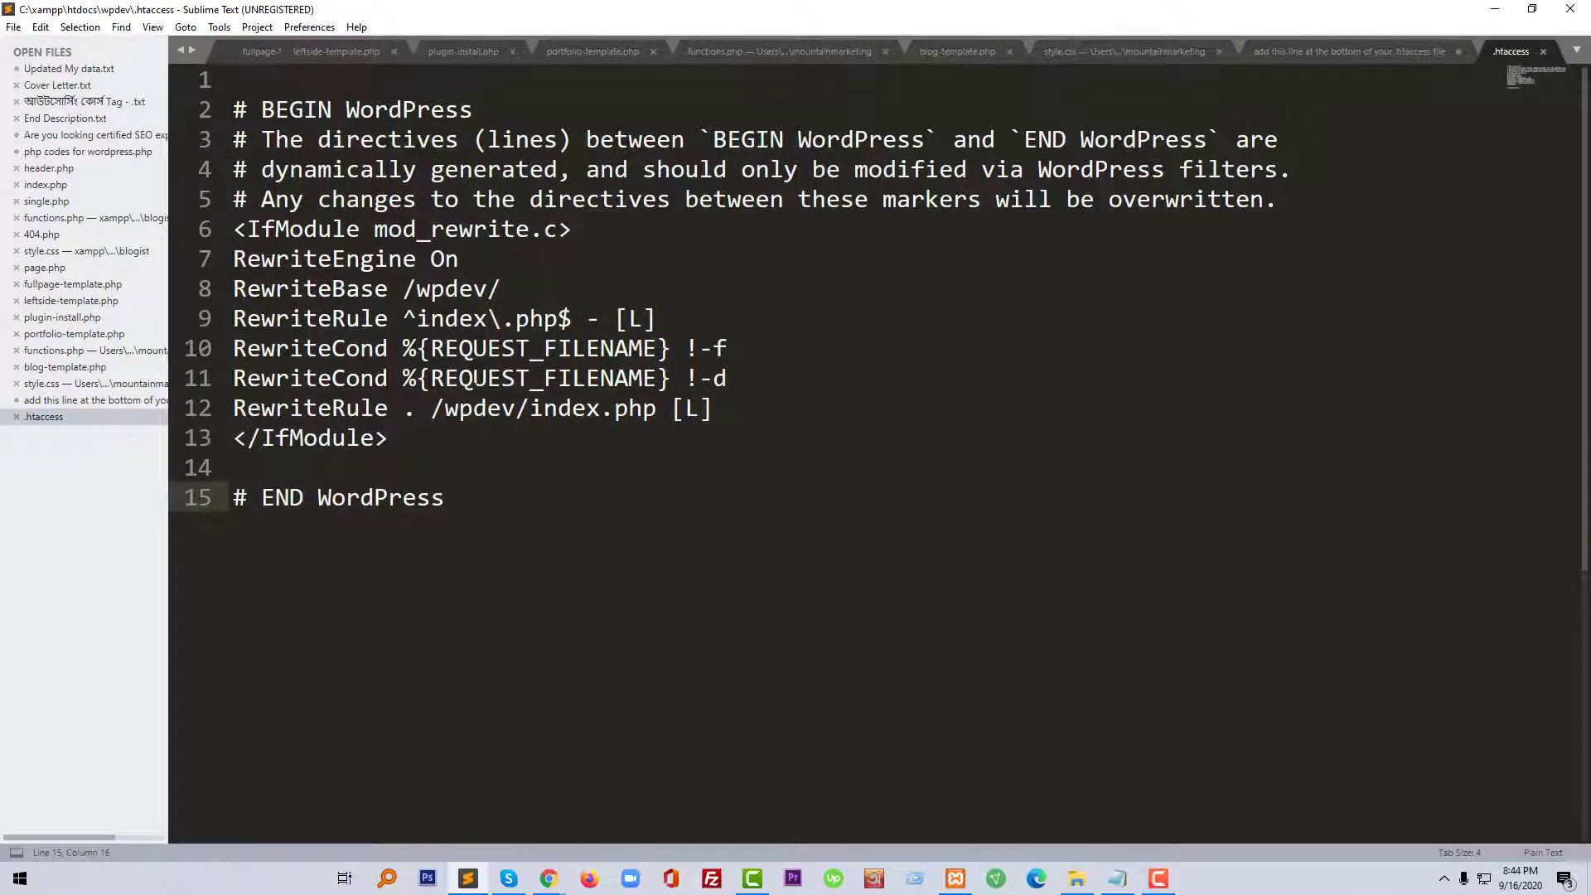
left_click(410, 438)
key("Return")
key("Return")
key("Return")
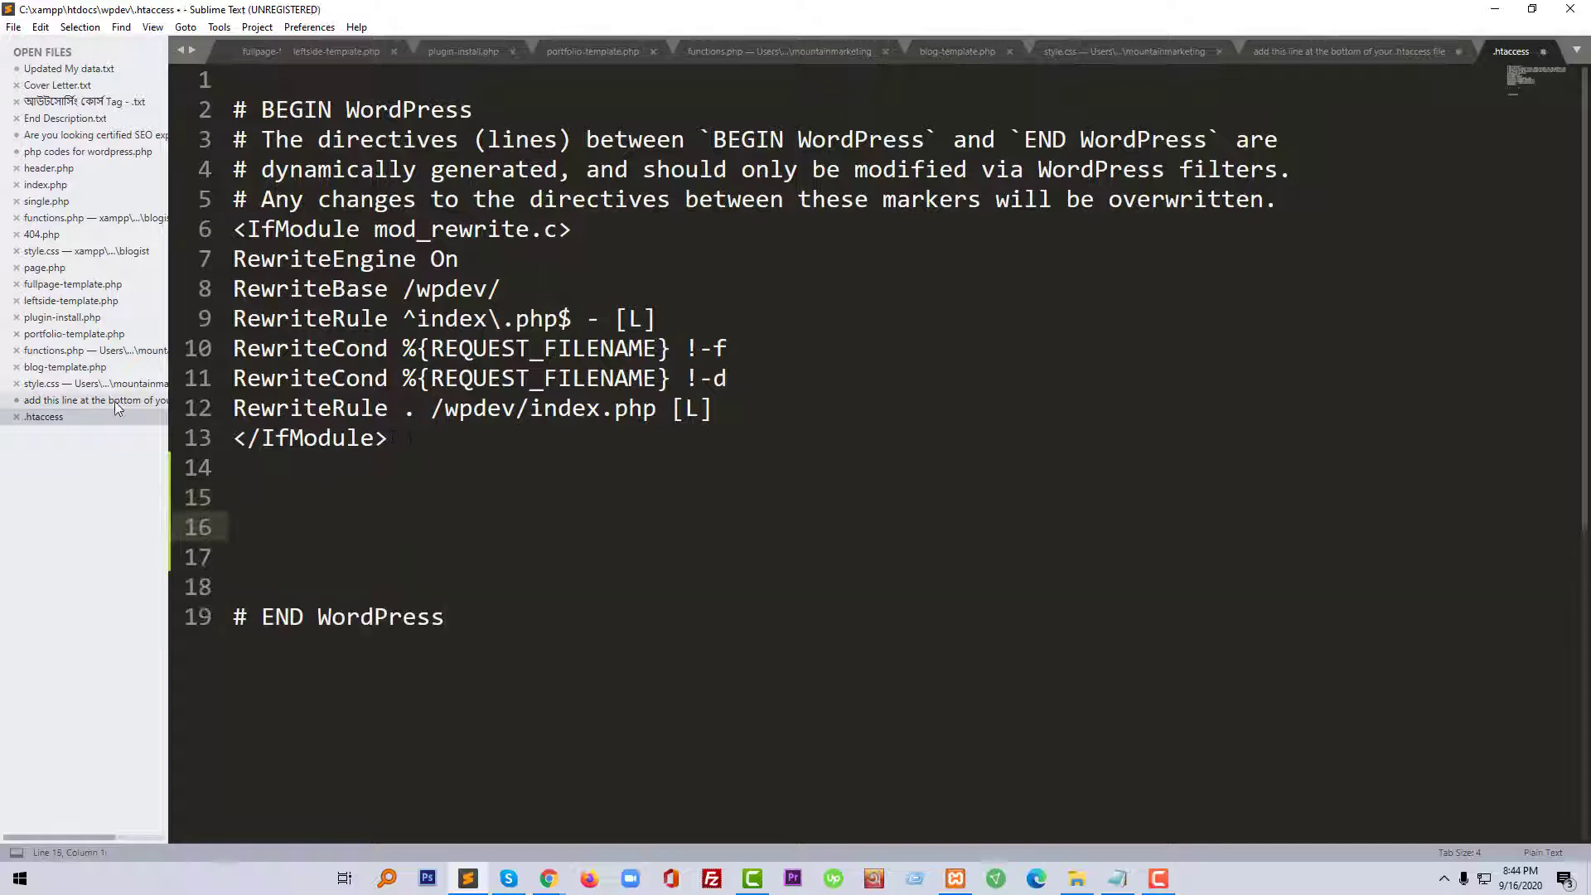
left_click(112, 400)
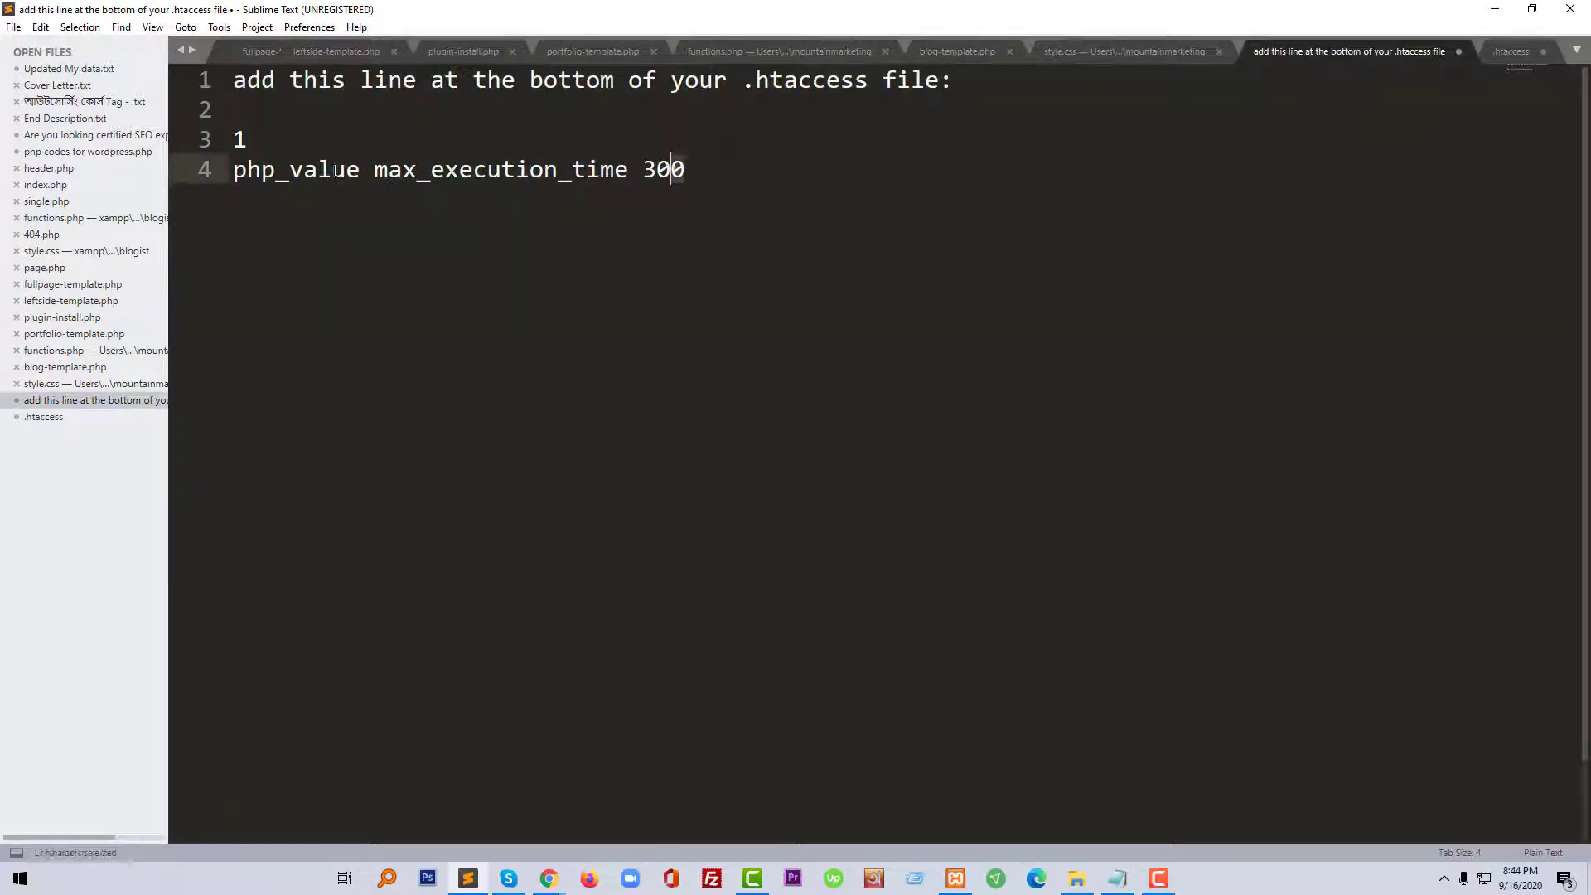
left_click_drag(685, 169, 234, 174)
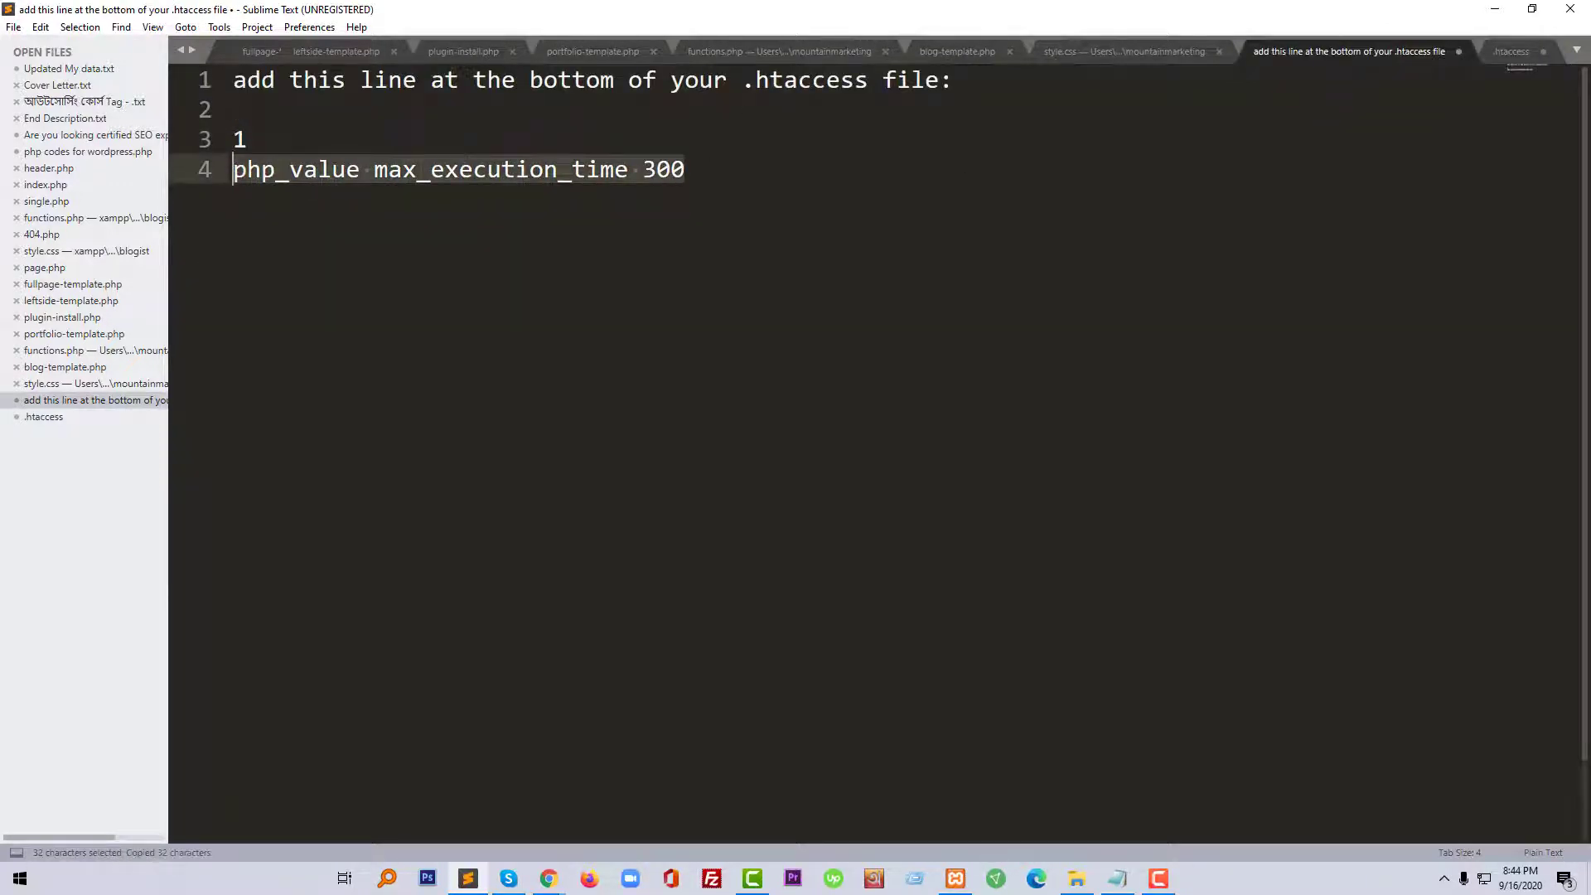
Paste the php_value max_execution_time 300 line onto line 16 of .htaccess and save.
left_click(1493, 8)
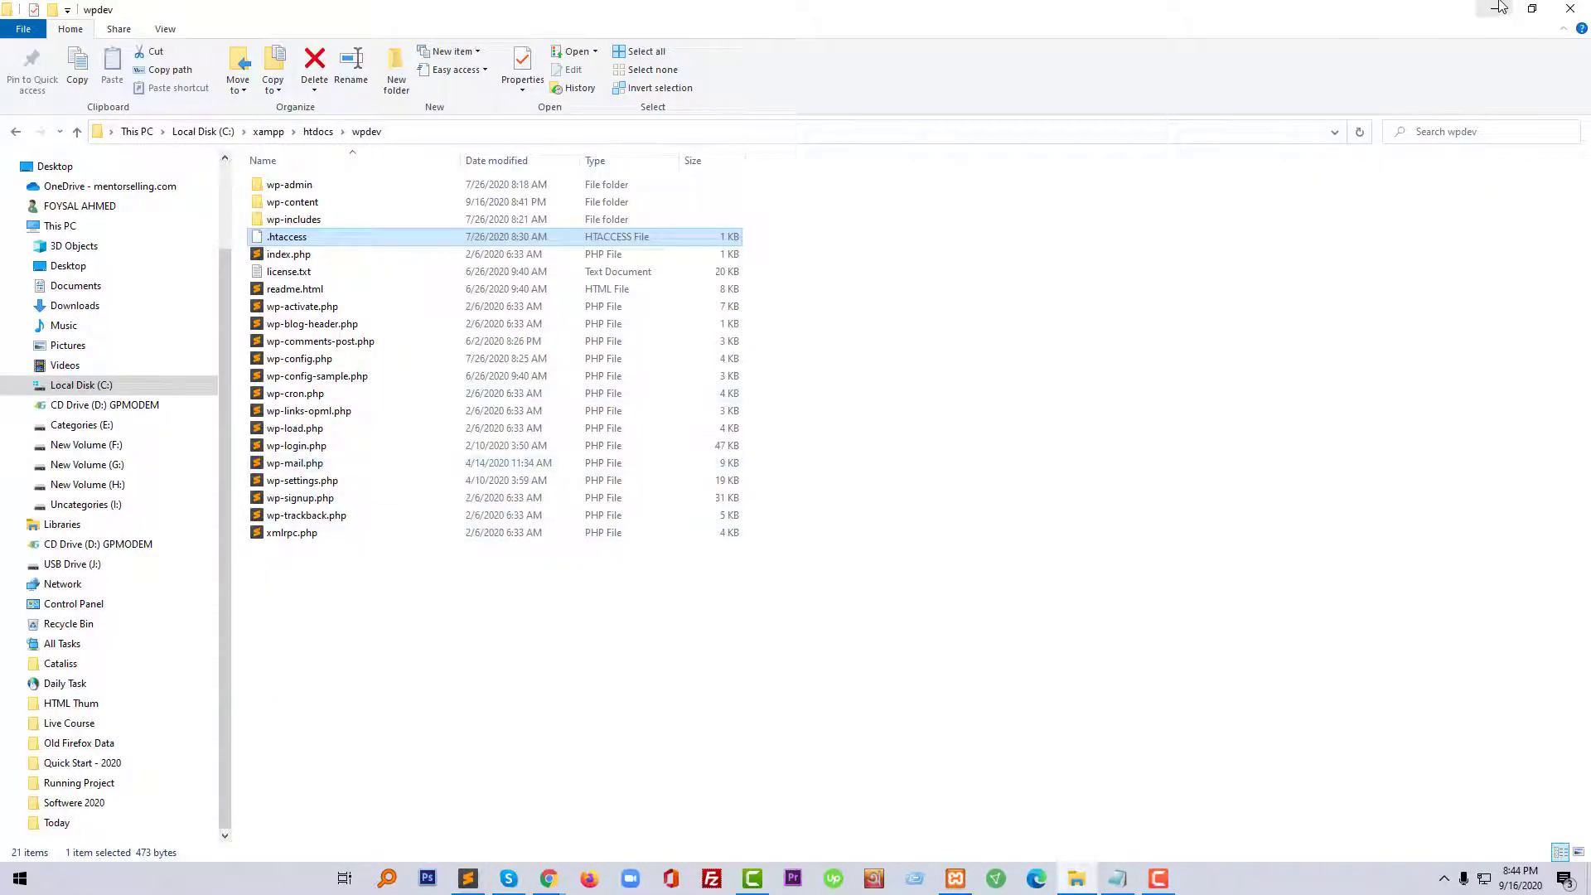
left_click(1493, 9)
left_click(468, 879)
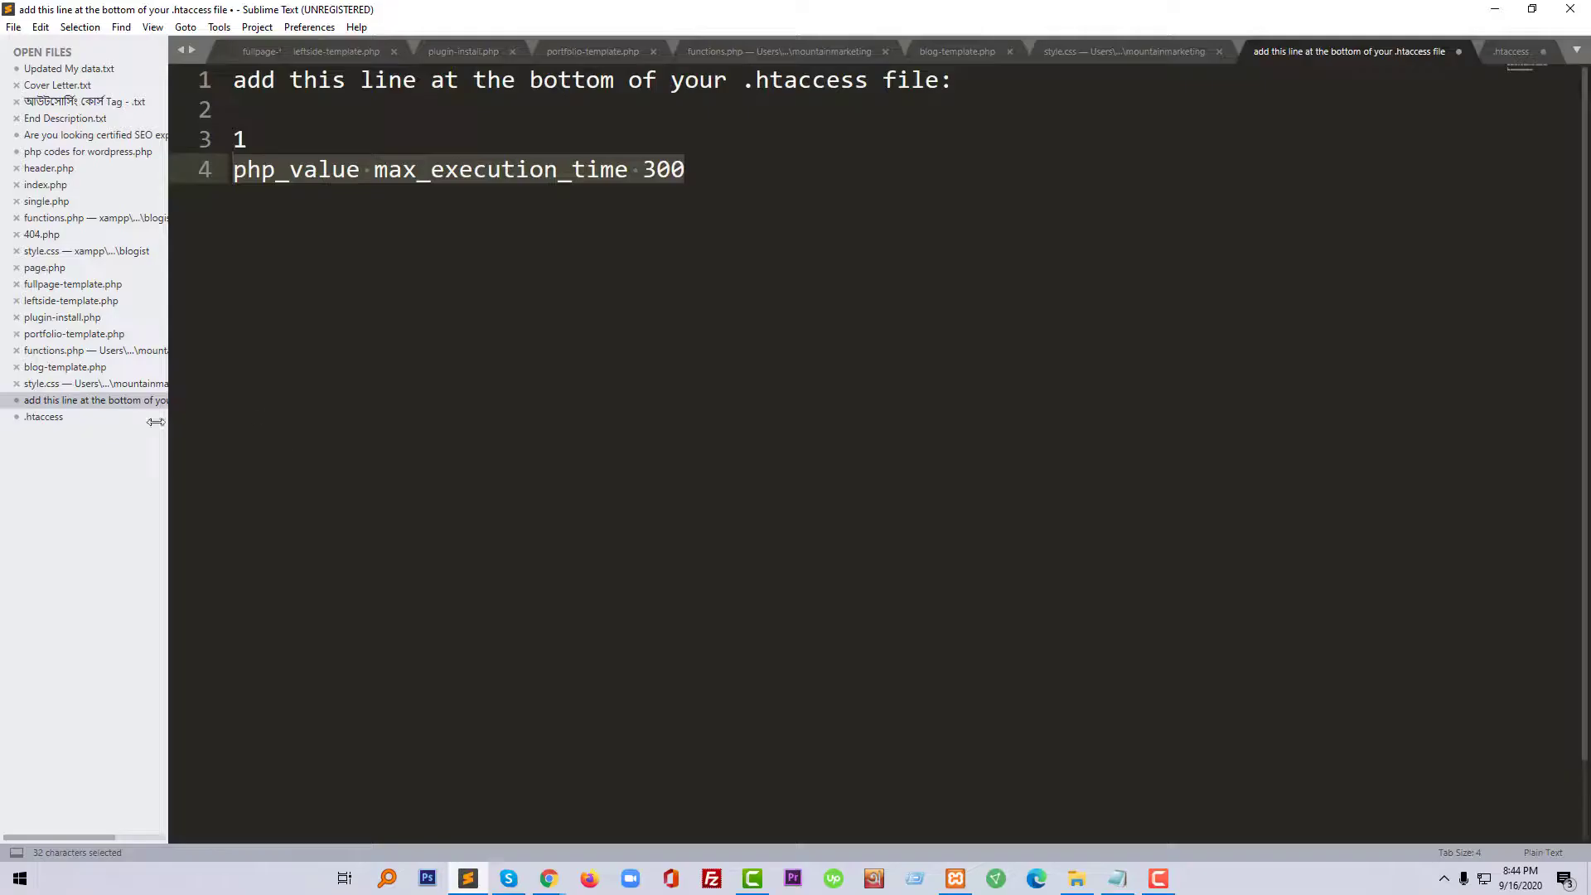
left_click(91, 421)
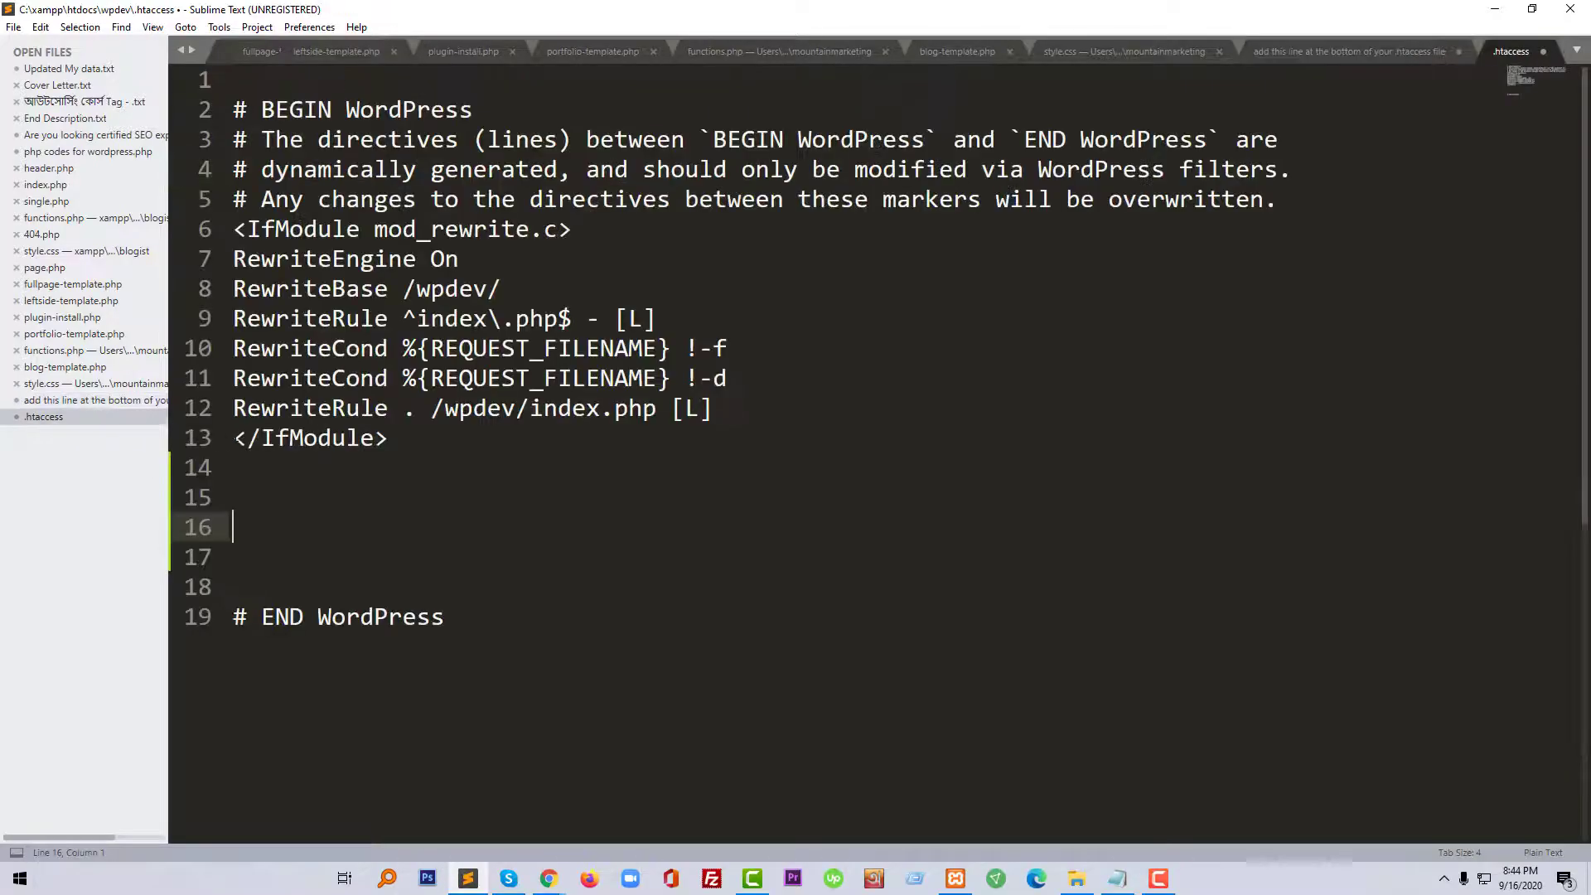
right_click(255, 533)
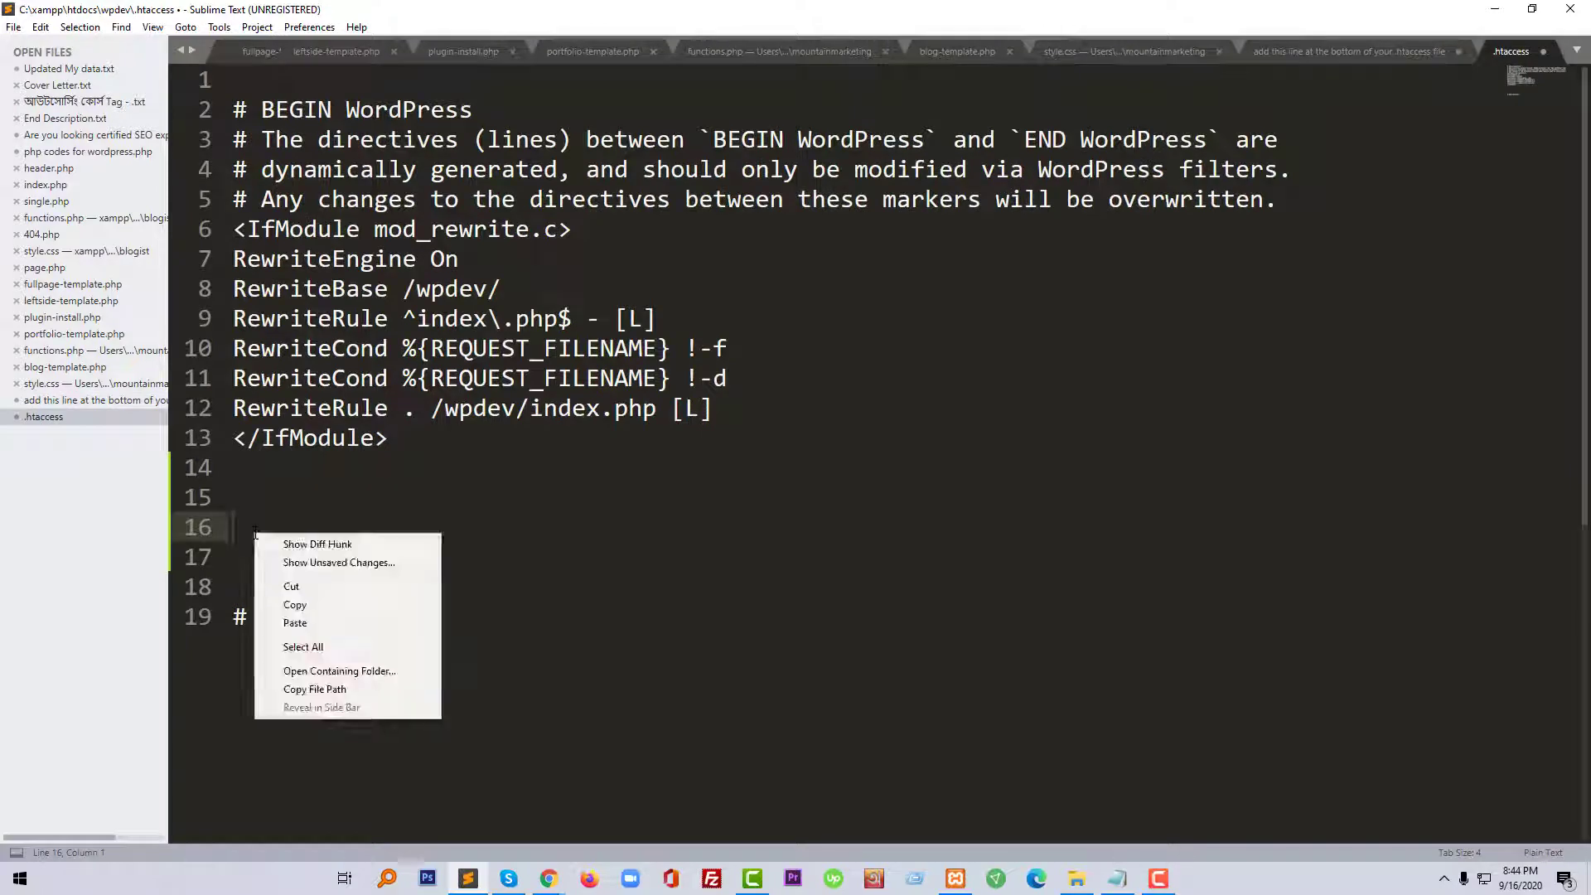
left_click(322, 623)
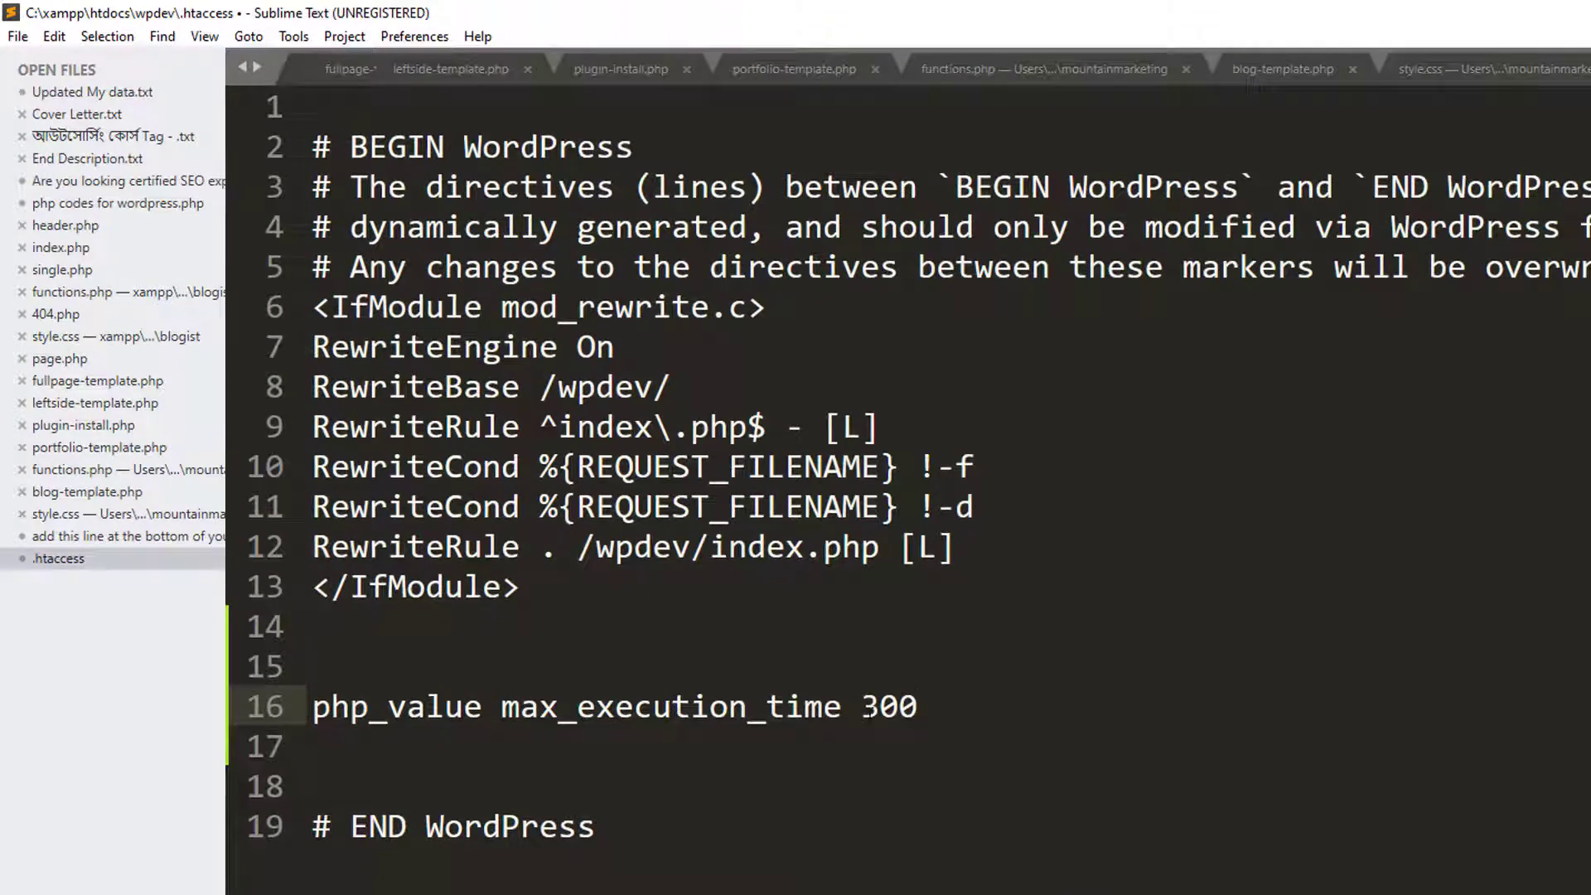
left_click(20, 35)
left_click(57, 207)
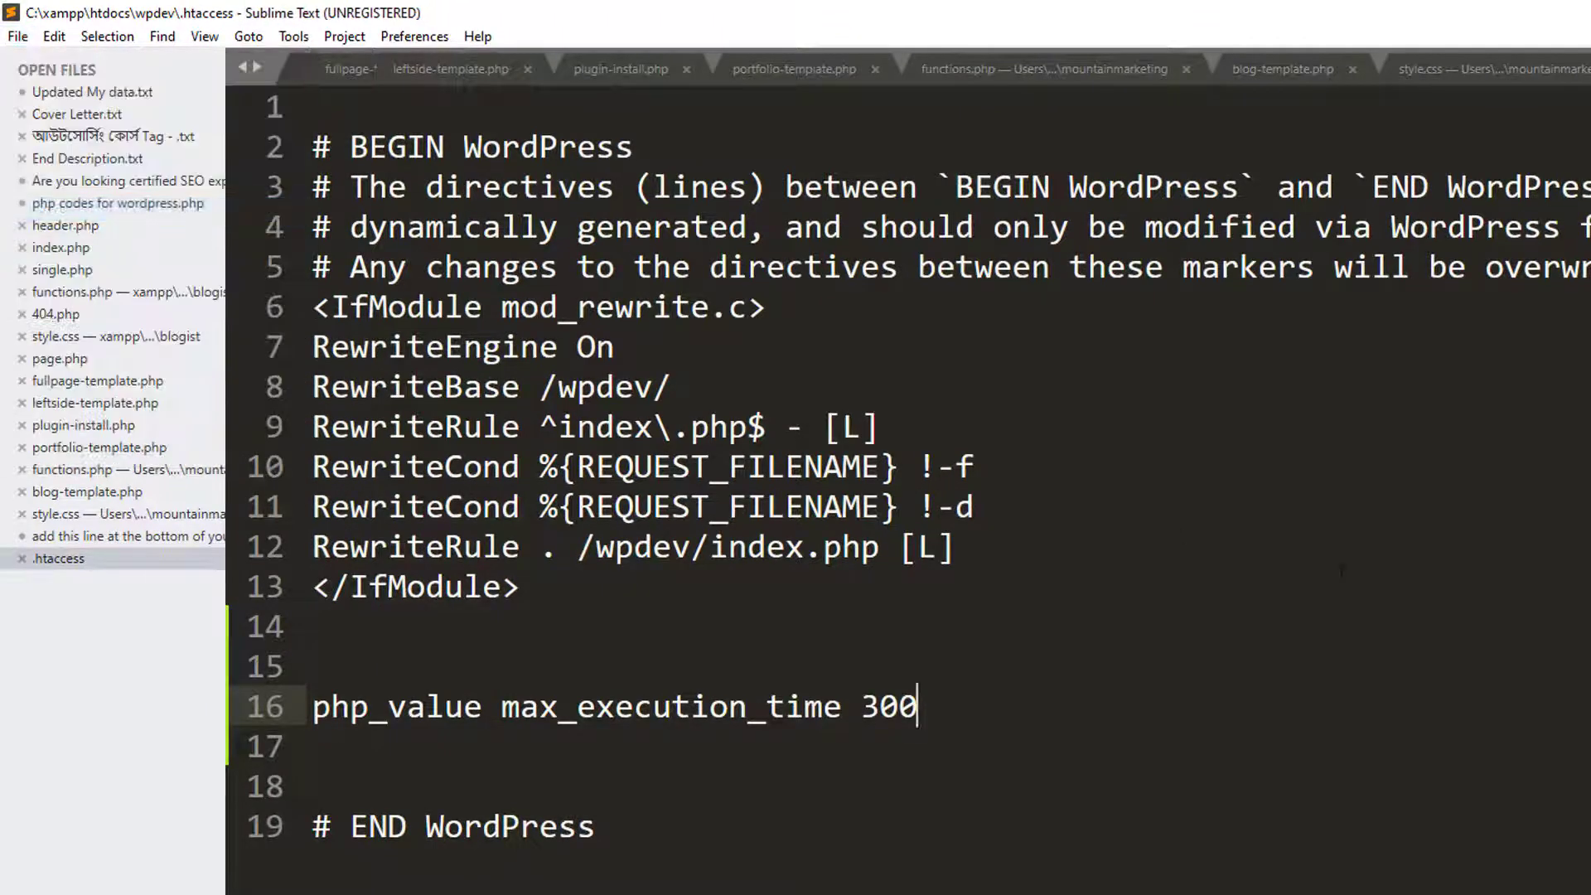
key("Up")
key("Up")
key("Up")
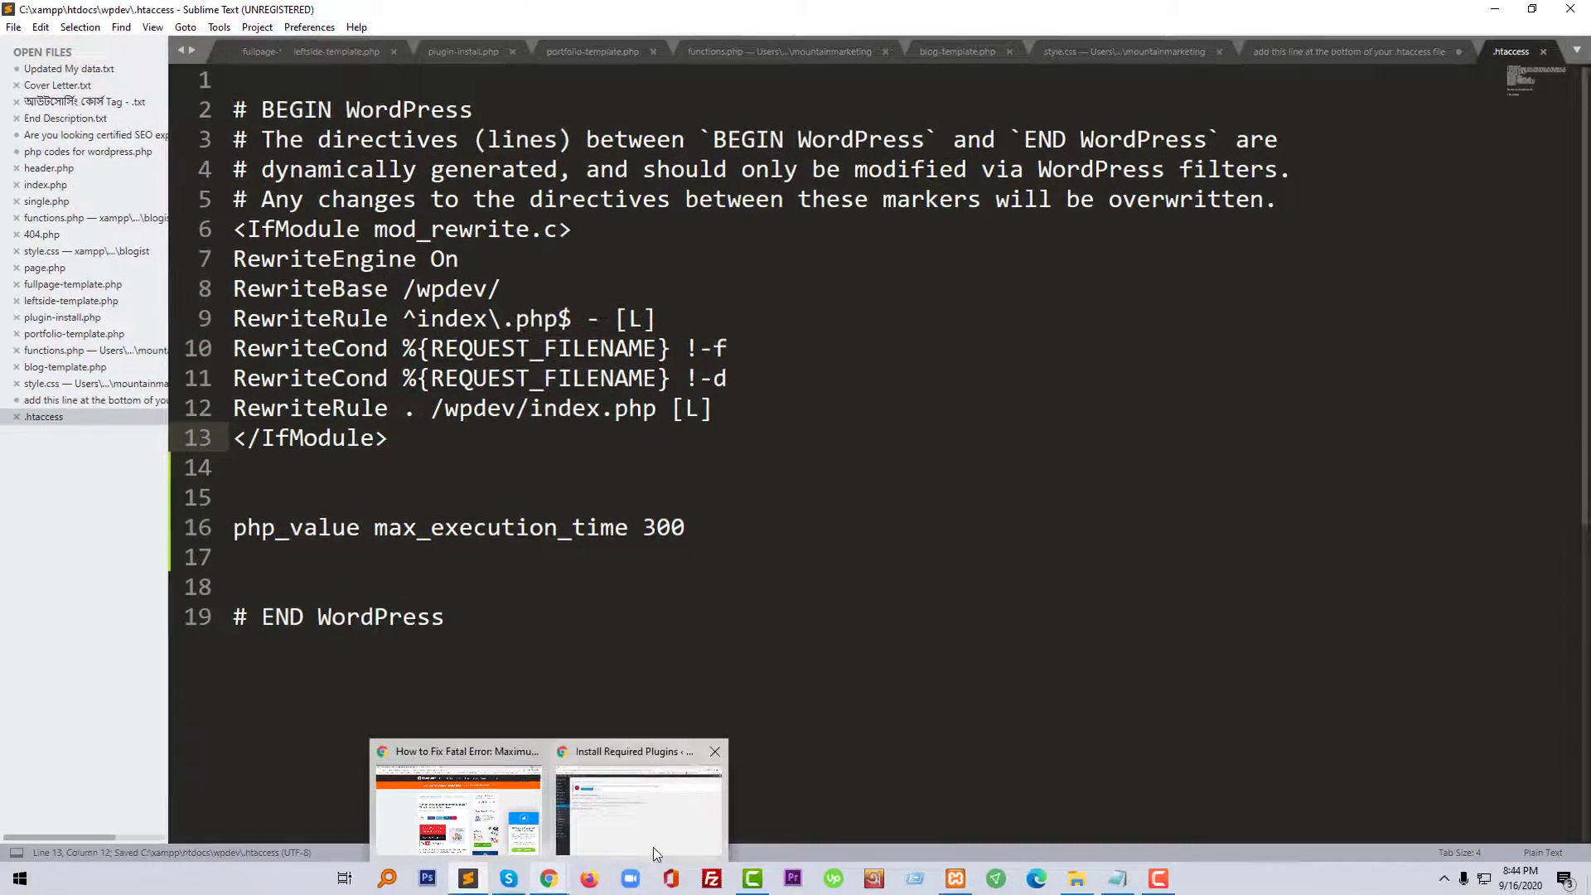
Back in Chrome, go to the Dashboard and retry installing WooCommerce from the required plugins list.
left_click(643, 813)
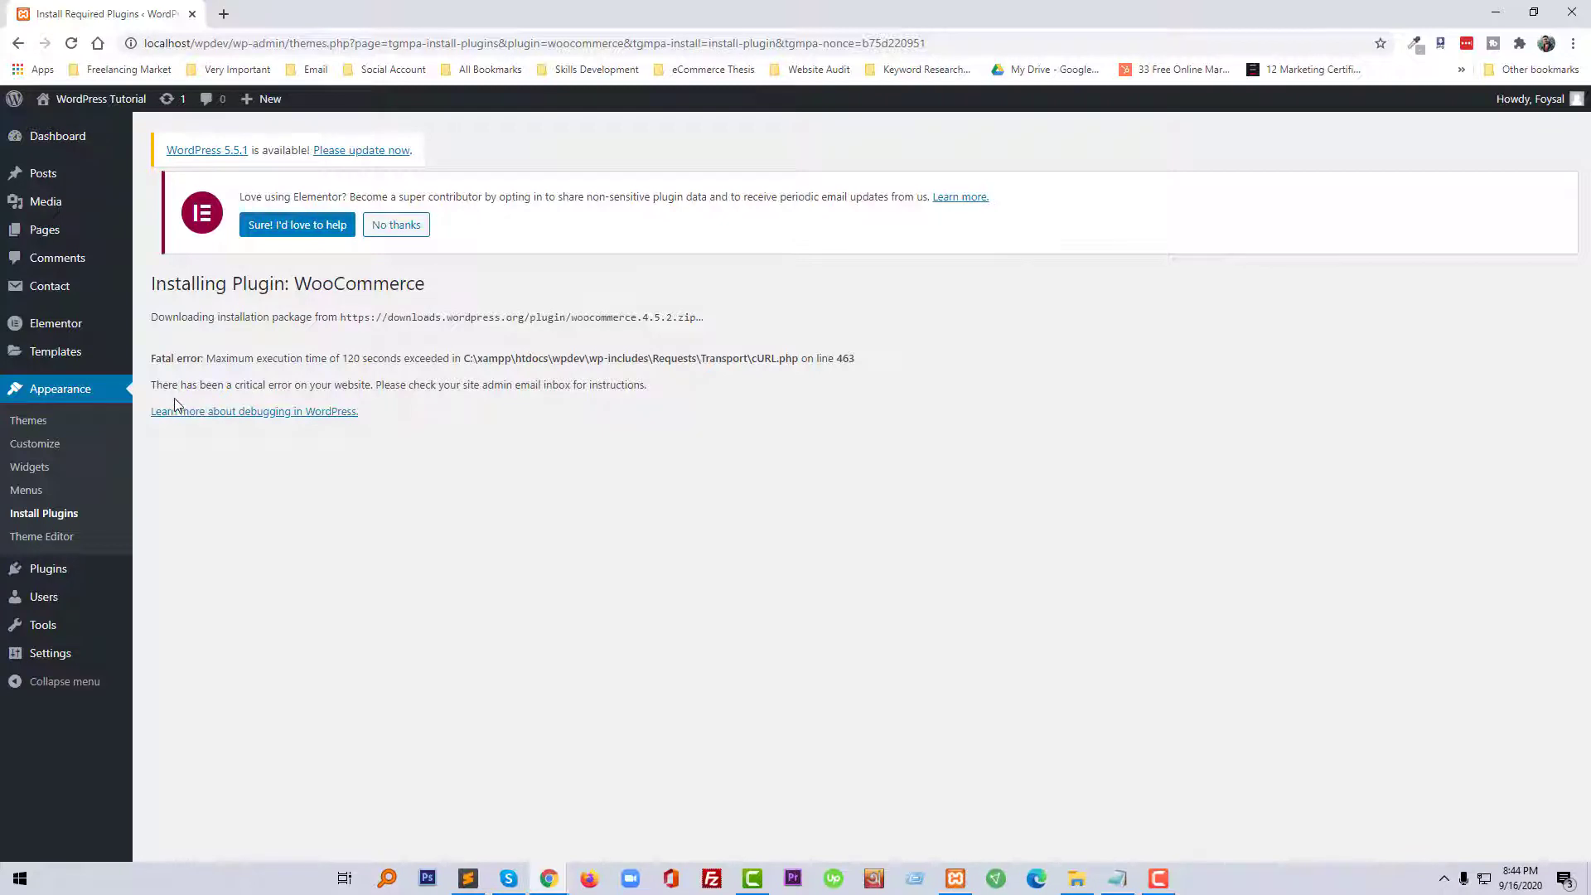
left_click(63, 137)
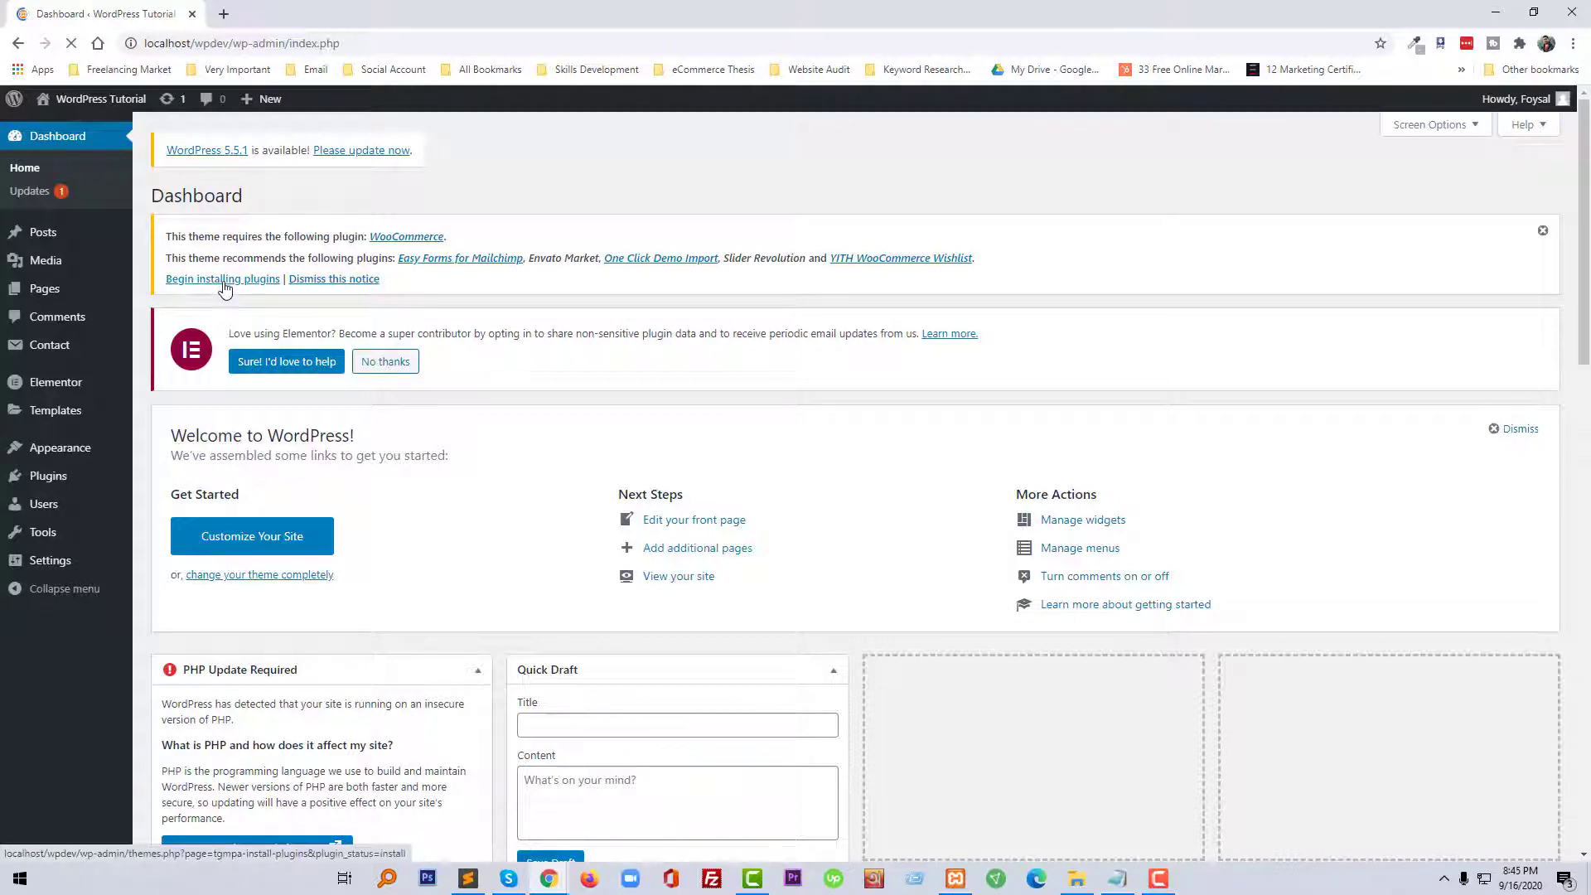
left_click(225, 282)
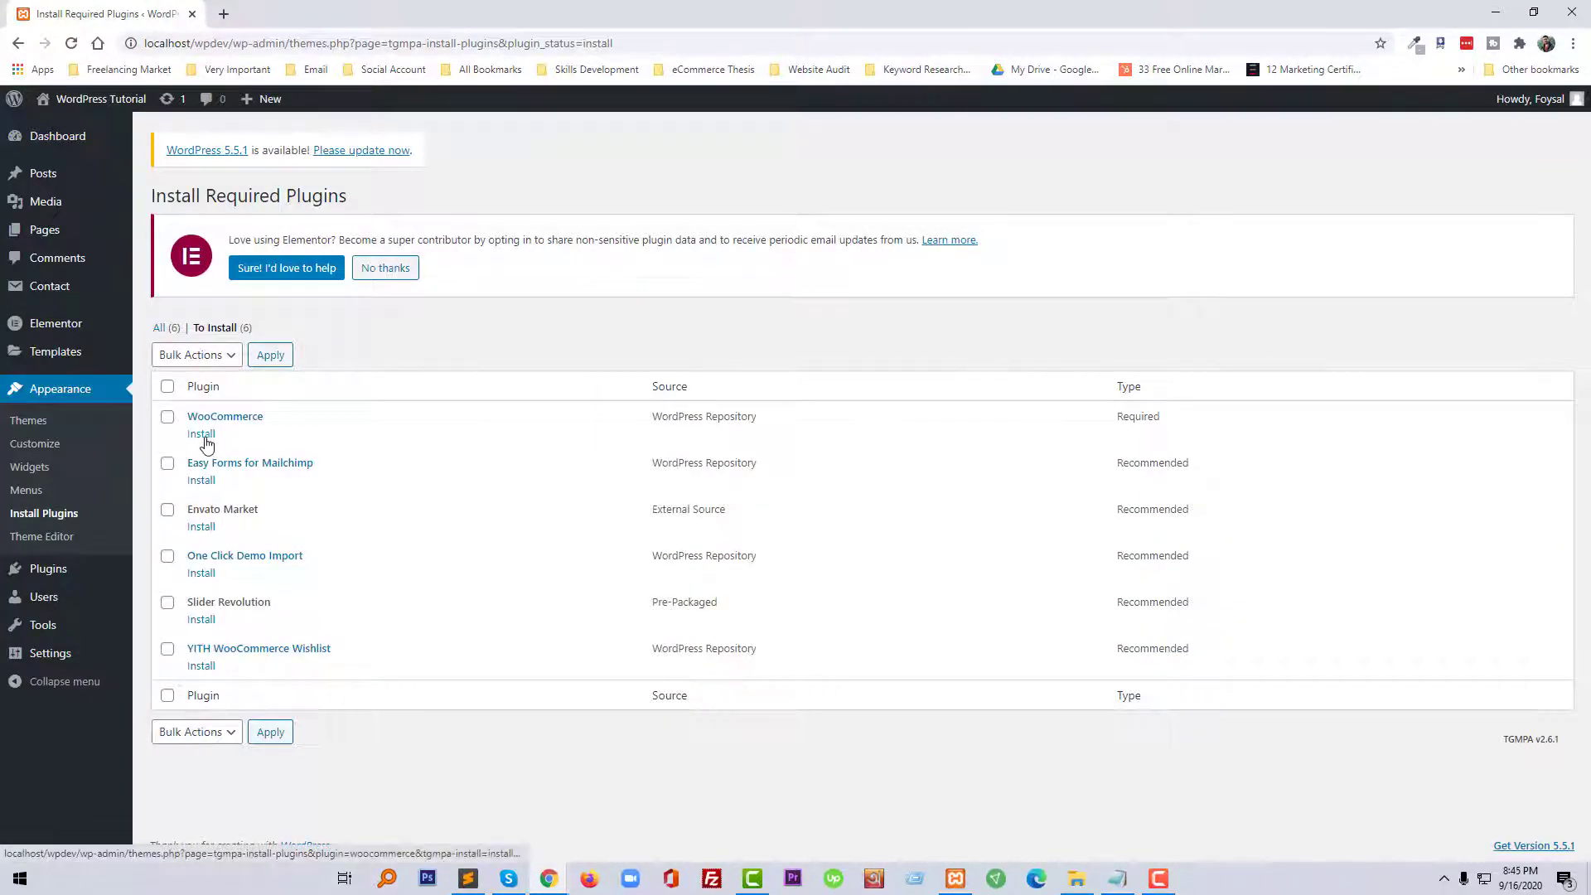
left_click(206, 437)
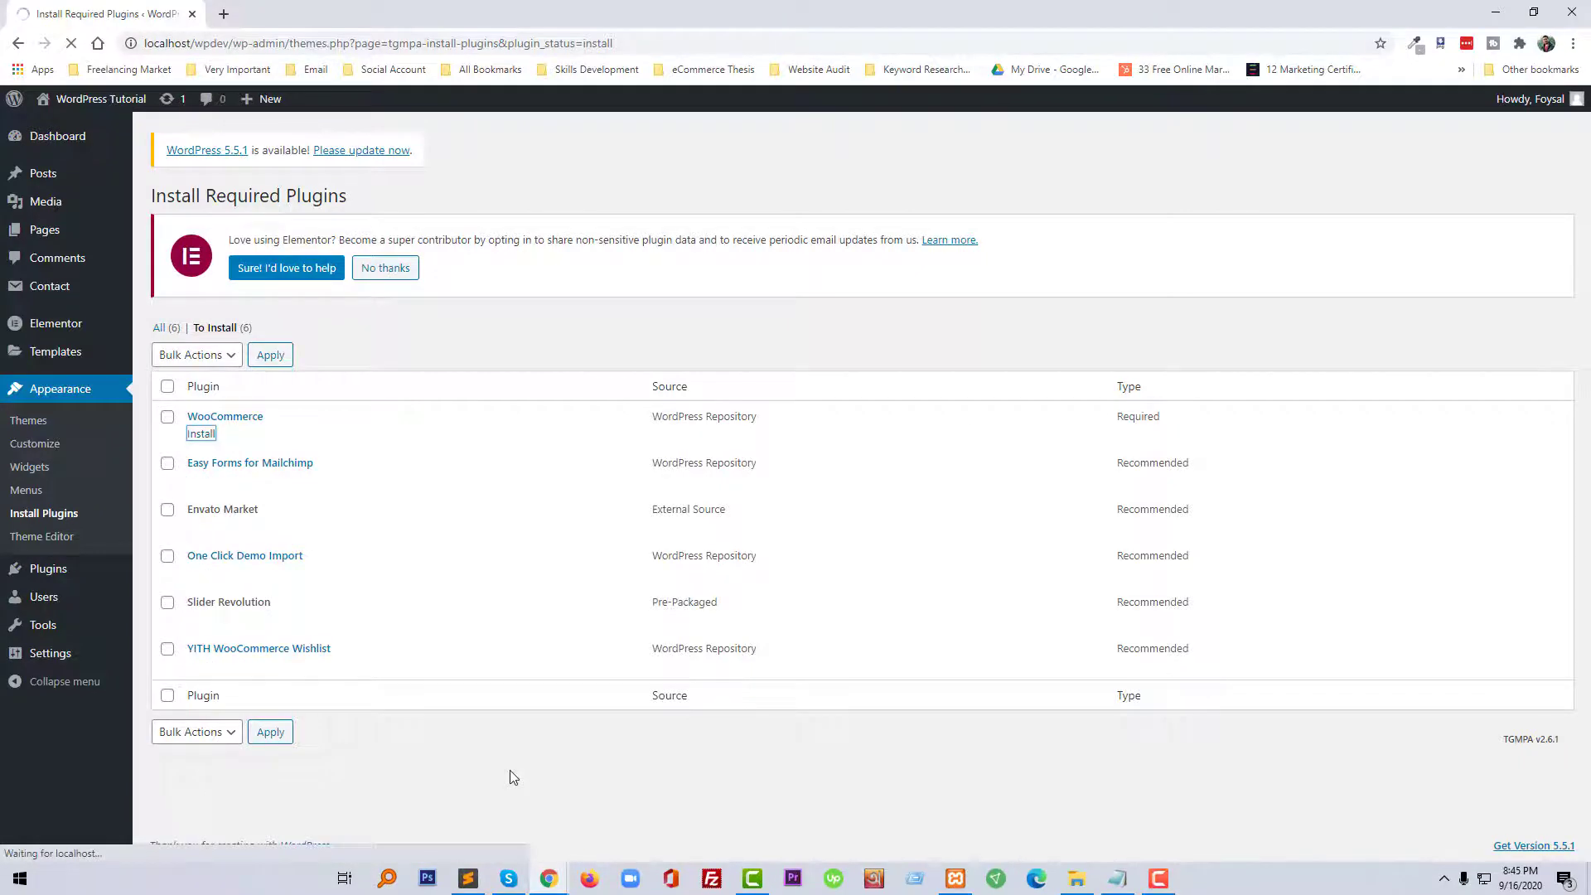